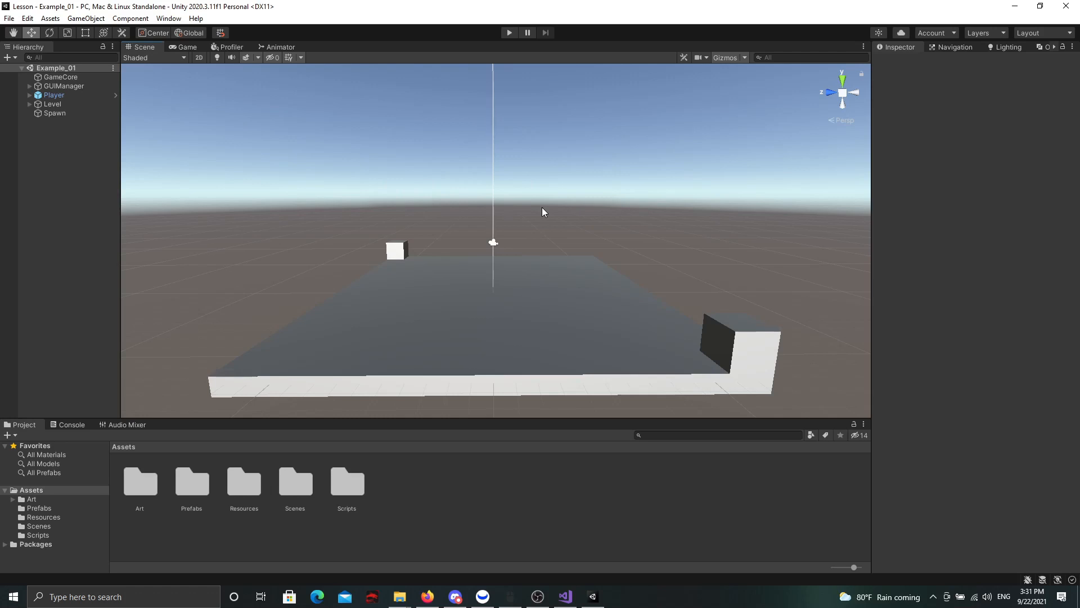
Open the editor's keyboard shortcut settings to review the assigned keys, and close them
mouse_move(518, 211)
right_mouse_down()
mouse_move(586, 220)
mouse_move(673, 208)
mouse_move(309, 208)
mouse_move(615, 260)
mouse_move(522, 157)
mouse_move(528, 203)
mouse_move(493, 205)
mouse_move(795, 219)
mouse_move(595, 244)
mouse_move(571, 242)
mouse_move(564, 207)
mouse_move(511, 204)
right_mouse_up()
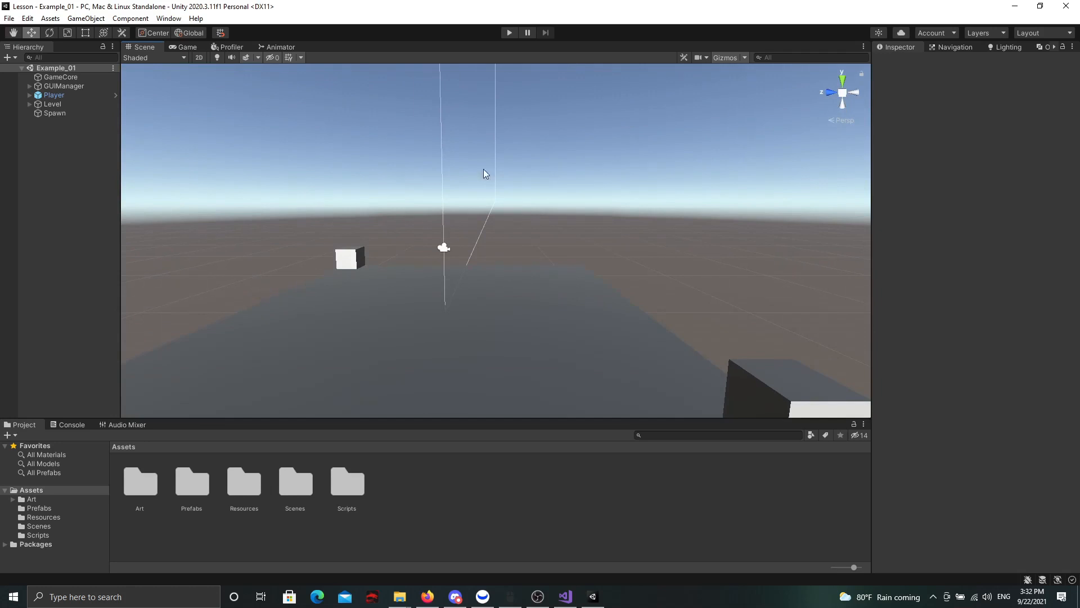
left_click(27, 18)
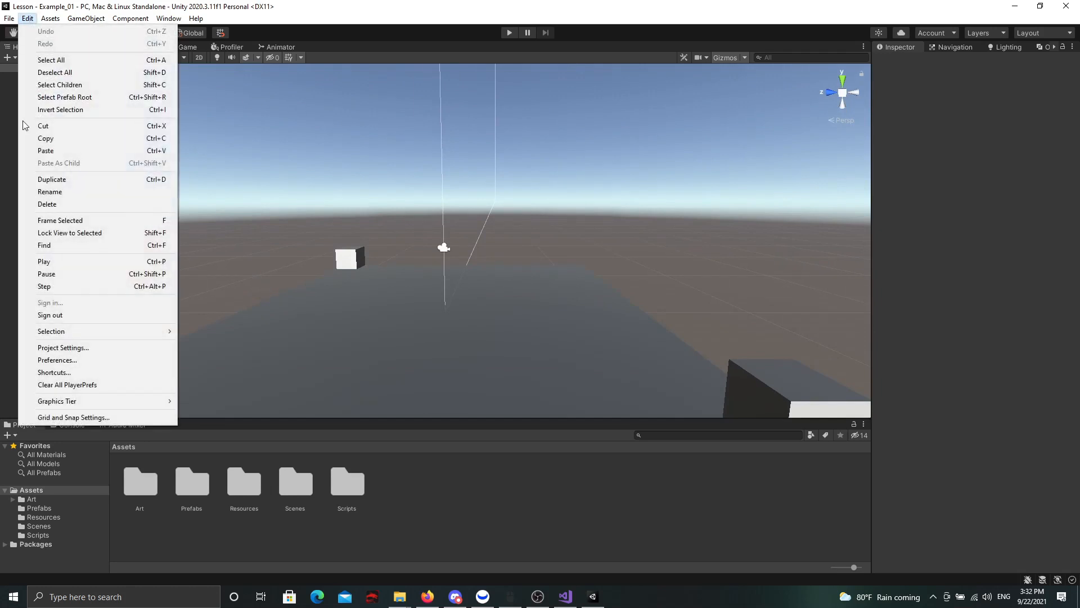
left_click(81, 372)
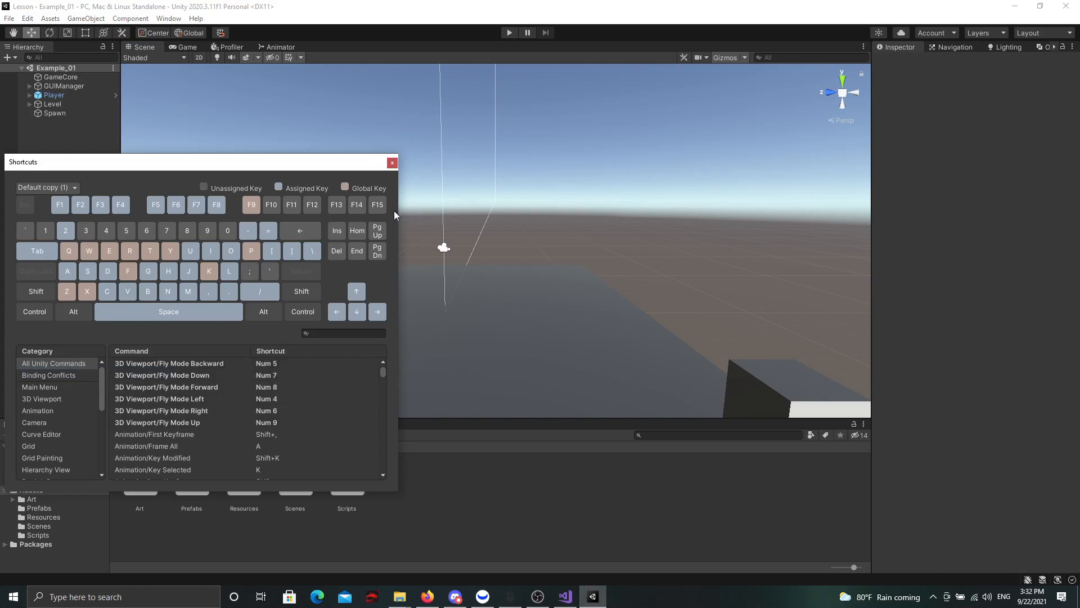
left_click(392, 163)
Move the near corner cube, Cube (2), along Z to about -1.76 and raise it to about -5.99 on Y
right_click_drag(395, 163, 475, 345)
left_click(636, 296)
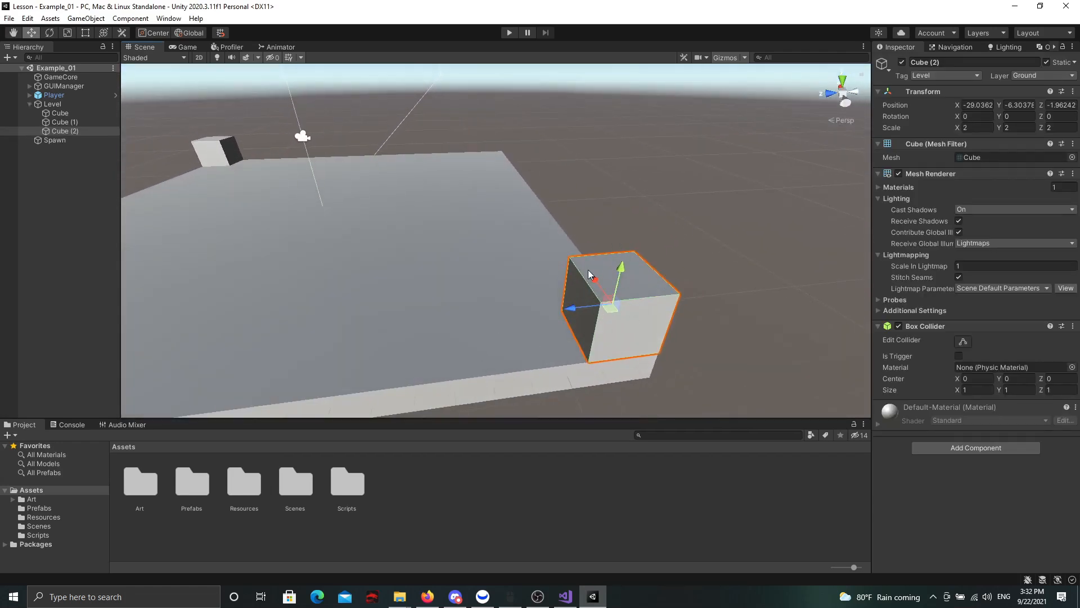
mouse_move(573, 308)
left_mouse_down()
mouse_move(337, 360)
mouse_move(584, 353)
mouse_move(598, 338)
mouse_move(393, 326)
mouse_move(169, 334)
mouse_move(592, 330)
mouse_move(569, 329)
mouse_move(562, 313)
left_mouse_up()
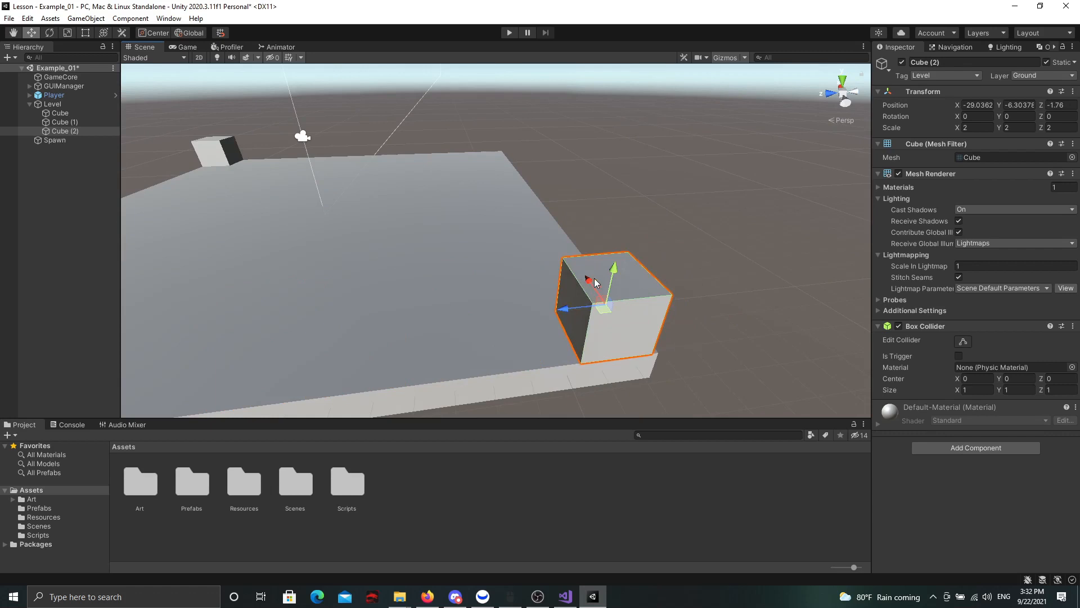
left_click_drag(617, 274, 636, 264)
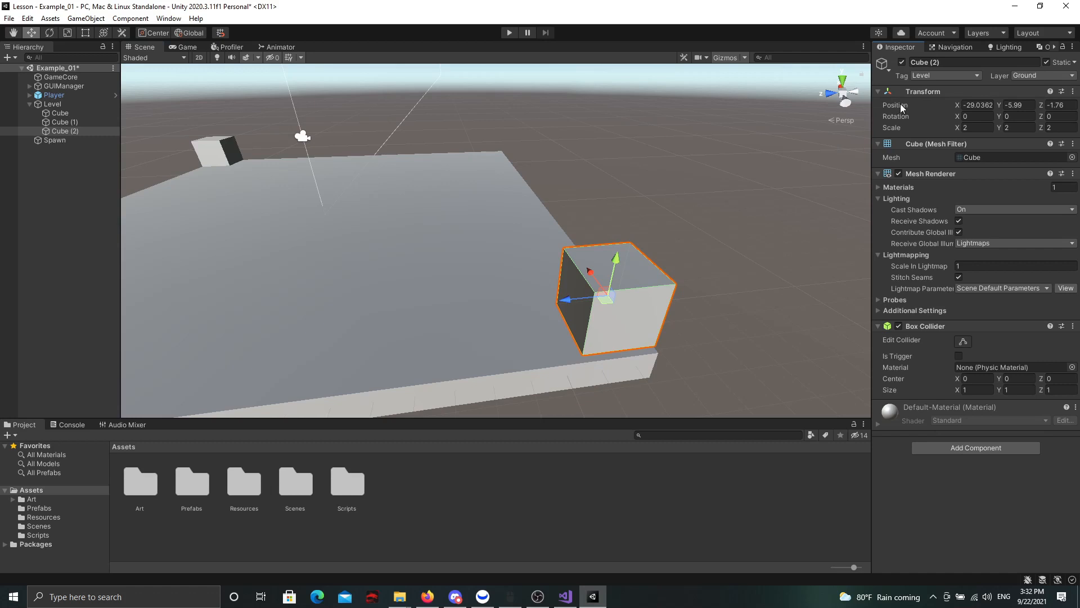
Slide Cube (2) along the Z axis to about 1.02, and set its Z position to exactly 0
left_click(970, 103)
key("Tab")
key("Tab")
left_click_drag(566, 302, 473, 322)
left_click(1061, 108)
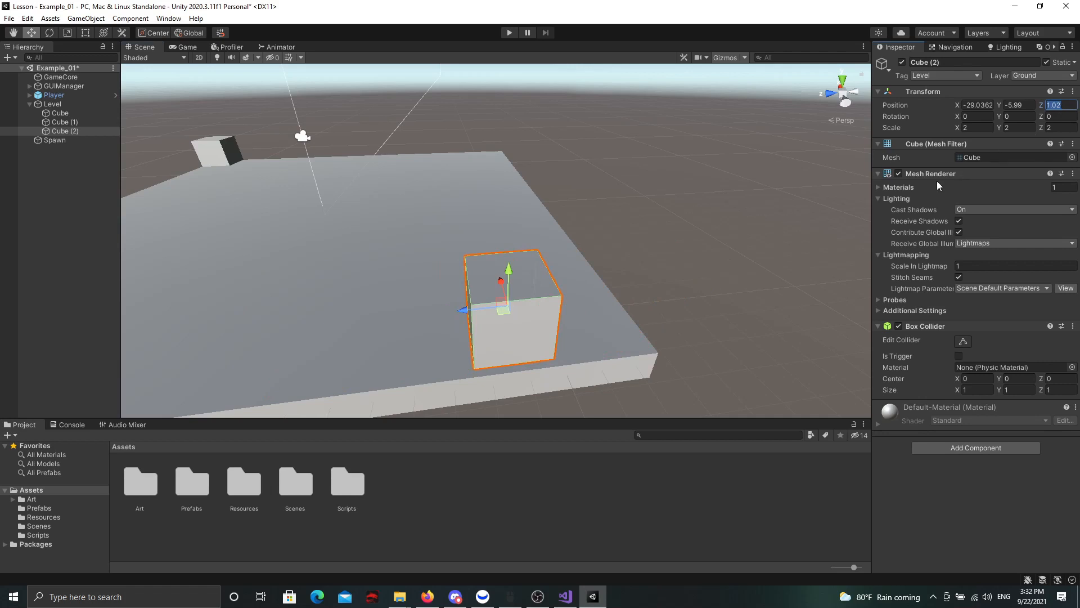
type("0")
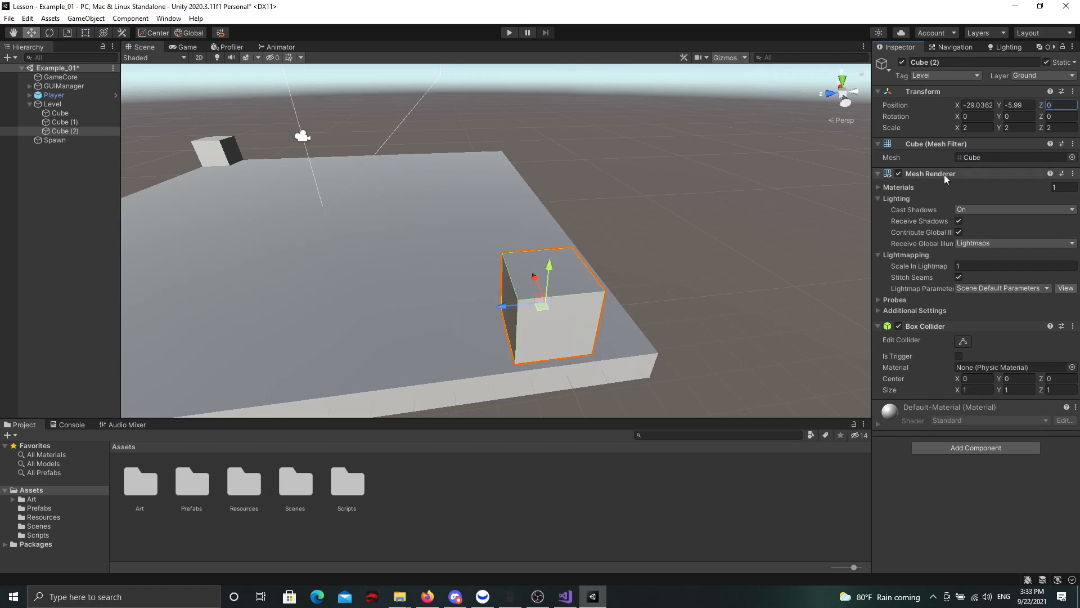
Rotate Cube (2) about 10.9 degrees around X, and reset its X rotation to 0
left_click_drag(405, 242, 426, 262, "alt")
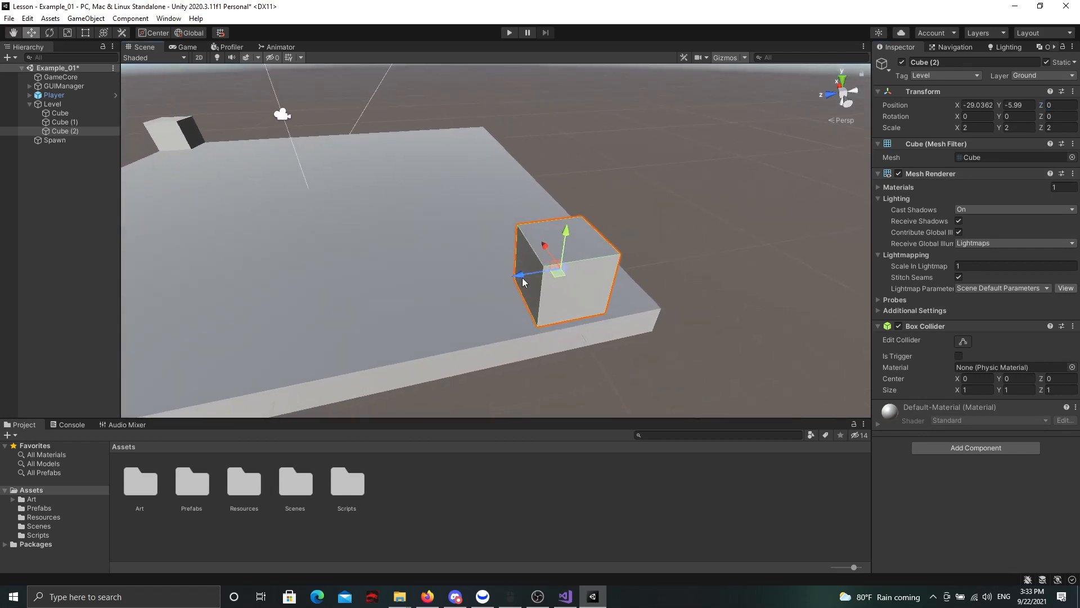
left_click(50, 34)
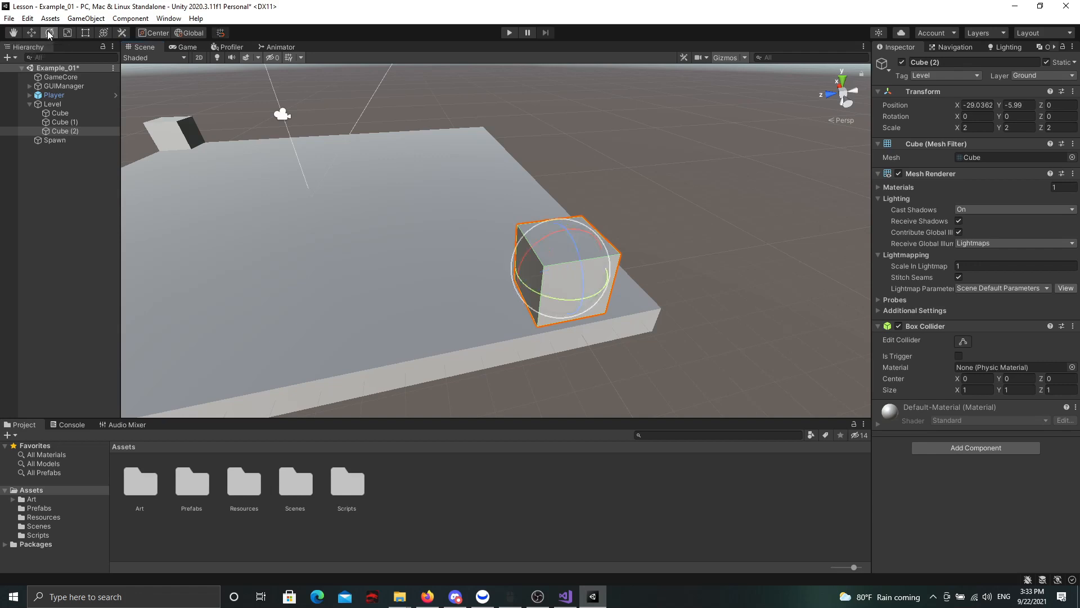
right_click_drag(453, 241, 454, 237)
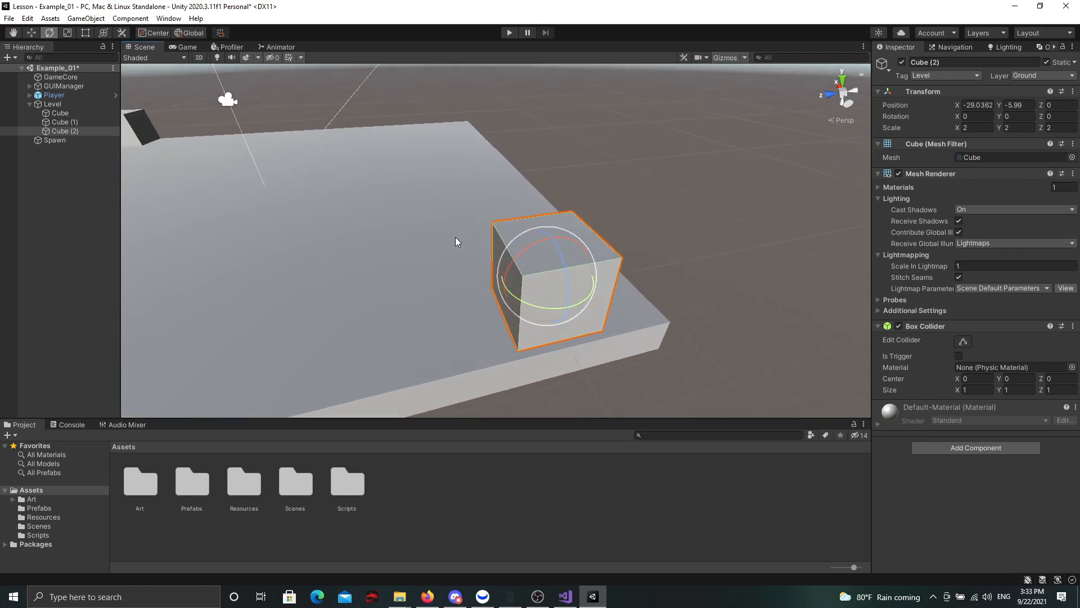
left_click_drag(529, 242, 524, 267)
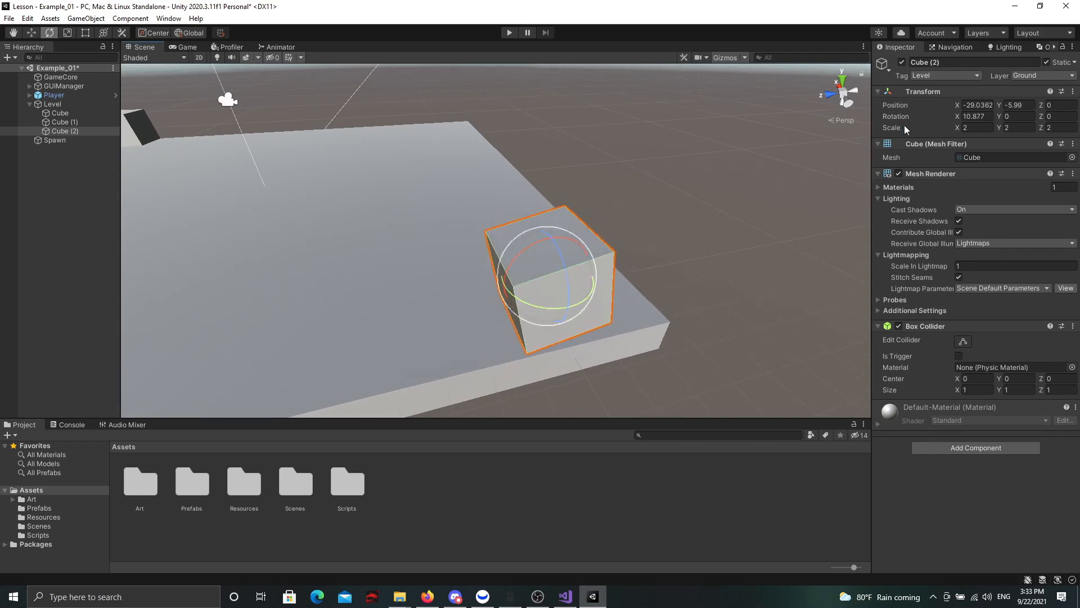
left_click(977, 119)
type("0")
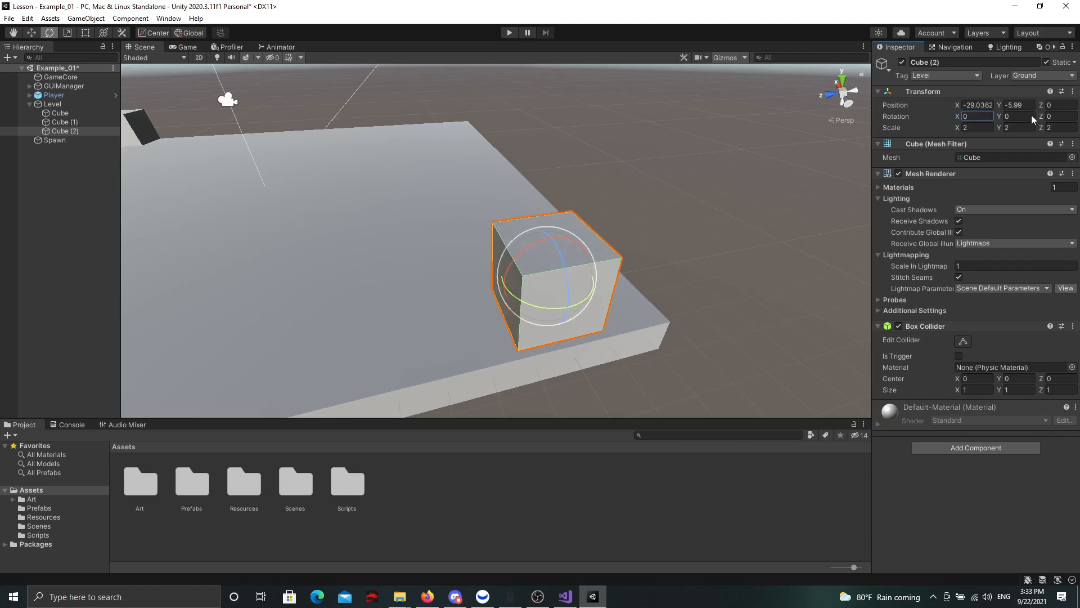
Stretch Cube (2) along Y to a scale of about 4.99, and undo the scaling
mouse_move(474, 184)
right_mouse_down()
mouse_move(447, 185)
mouse_move(455, 187)
right_mouse_up()
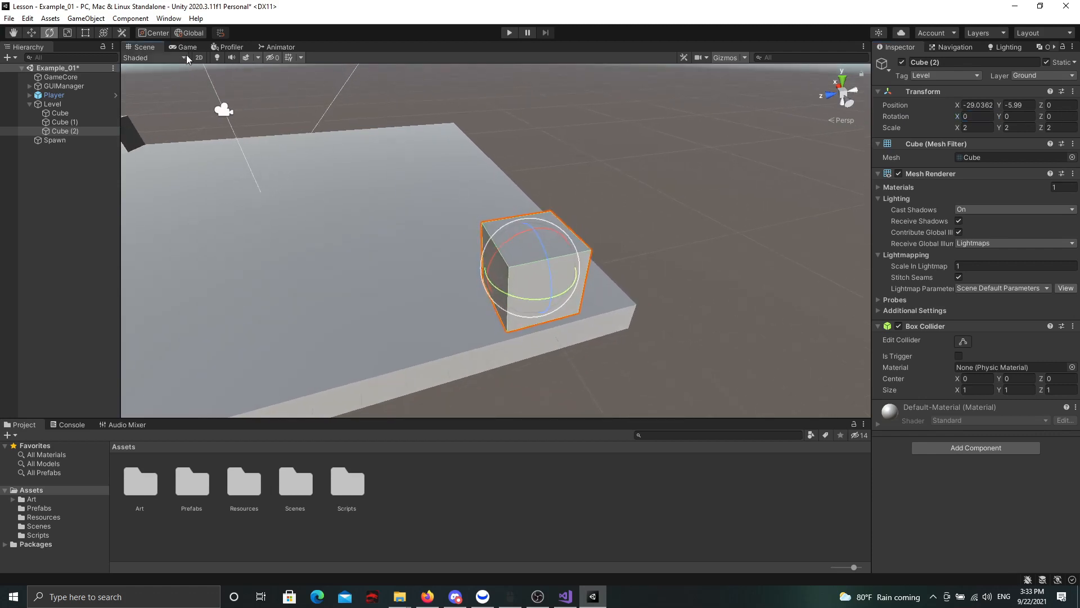
left_click(69, 33)
right_click_drag(360, 186, 379, 178)
left_click_drag(542, 233, 551, 171)
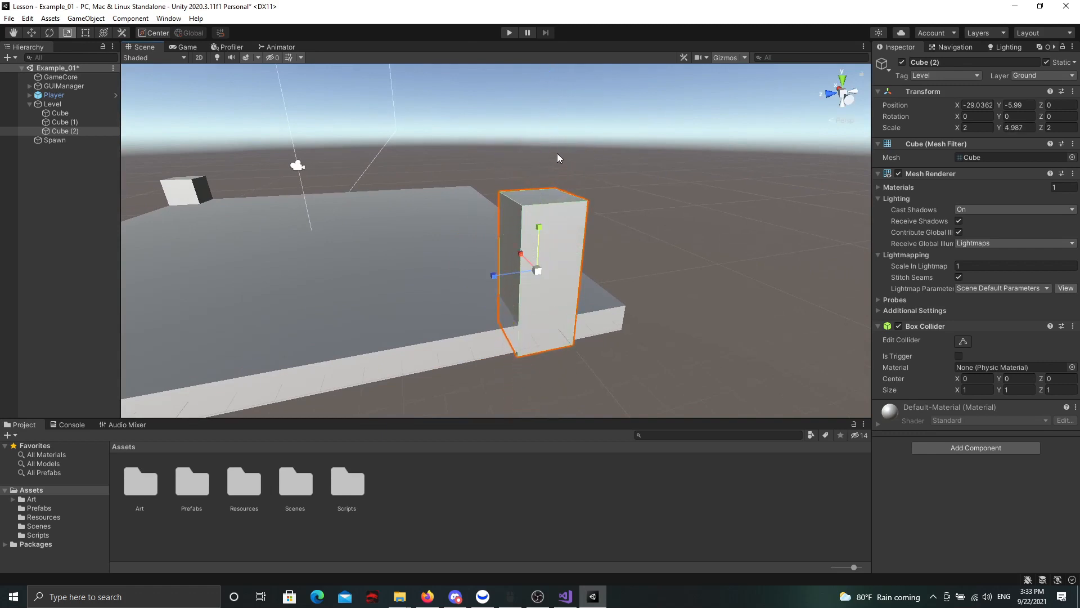
key("ctrl+z")
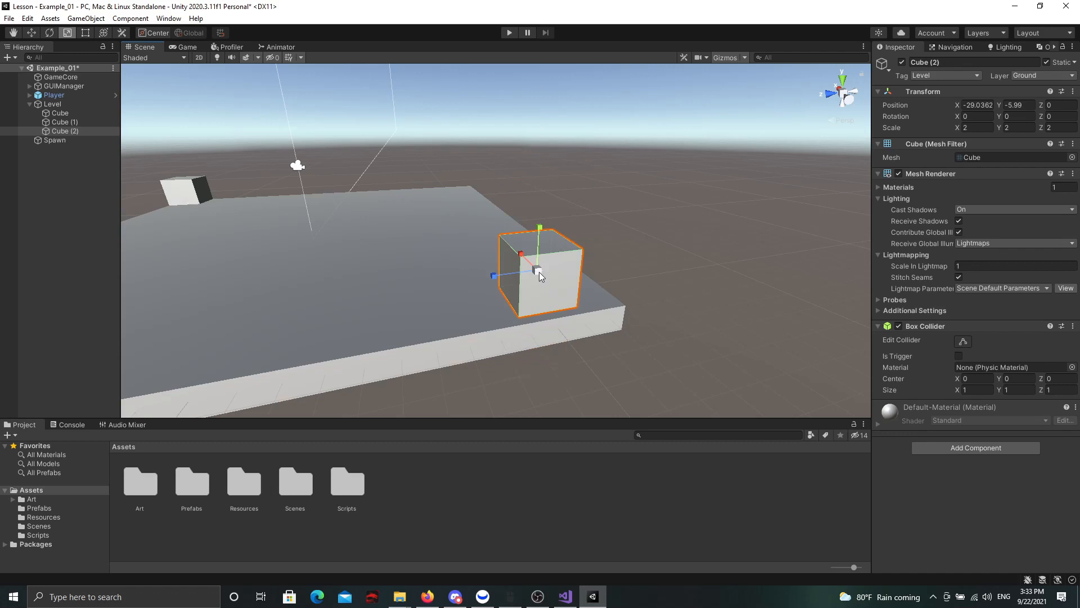
Scale Cube (2) uniformly to about 3.66, and reset its X, Y and Z scale to 2
left_click_drag(538, 271, 512, 214)
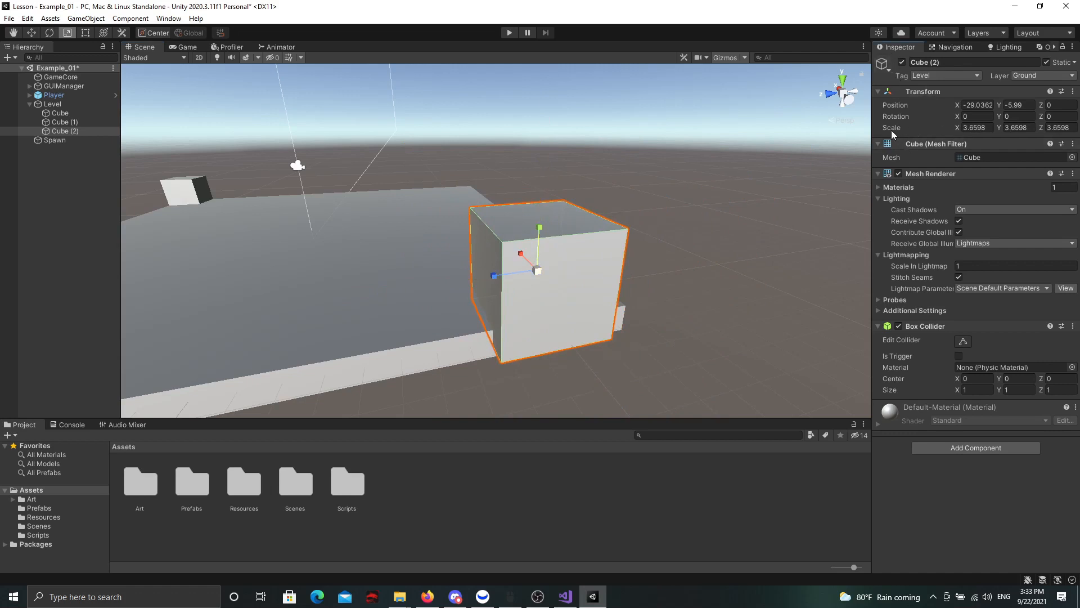
left_click(962, 128)
type("2")
key("Tab")
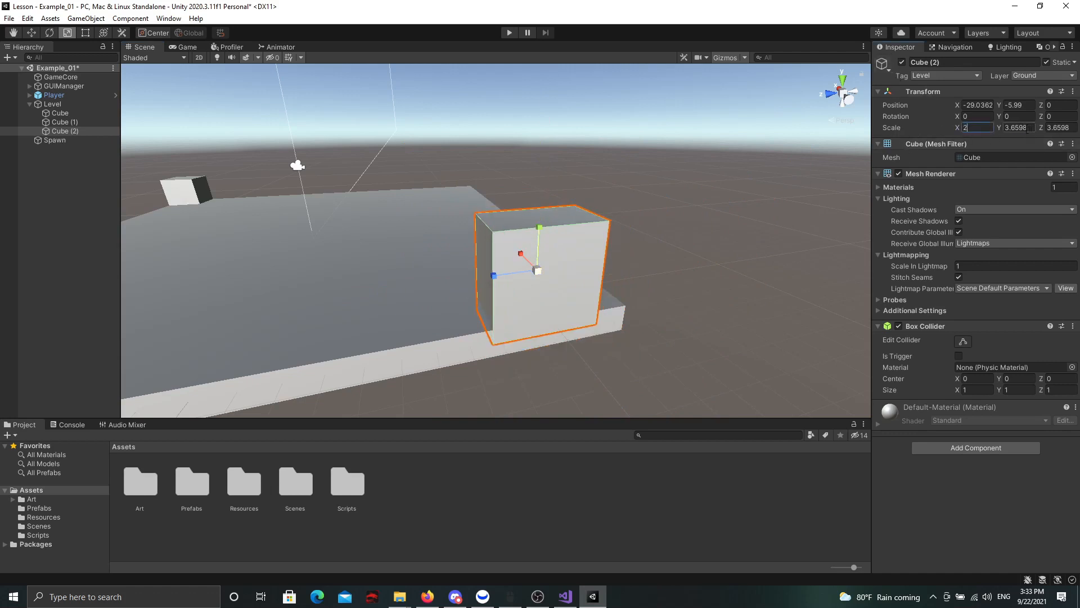
type("2")
key("Tab")
type("2")
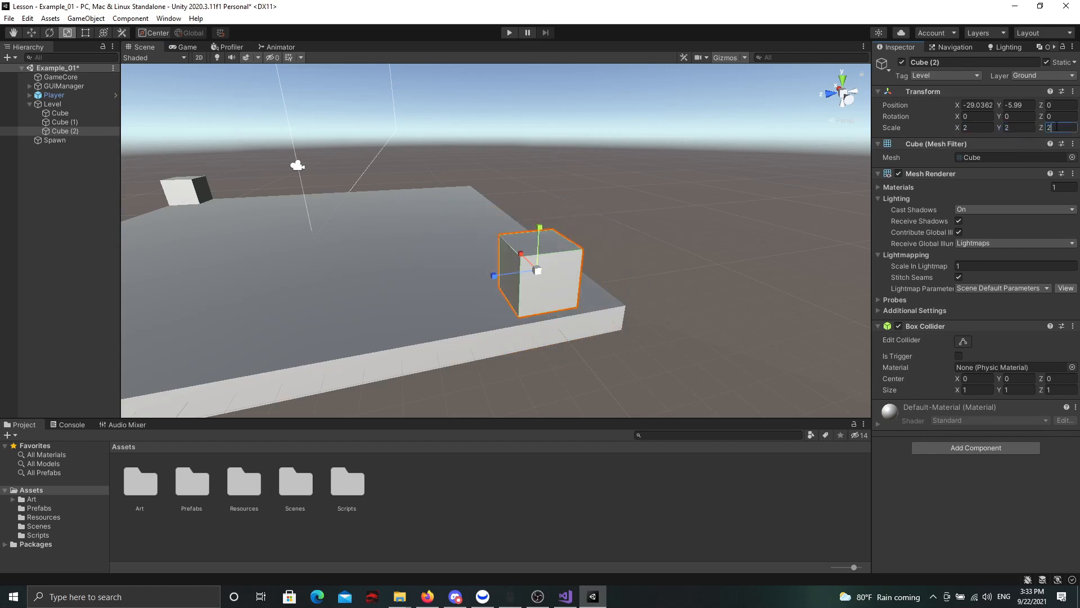
Cycle through the Move, Rotate and Scale tools, and move Cube (2) along Z to about 1.67
right_click_drag(470, 234, 447, 204)
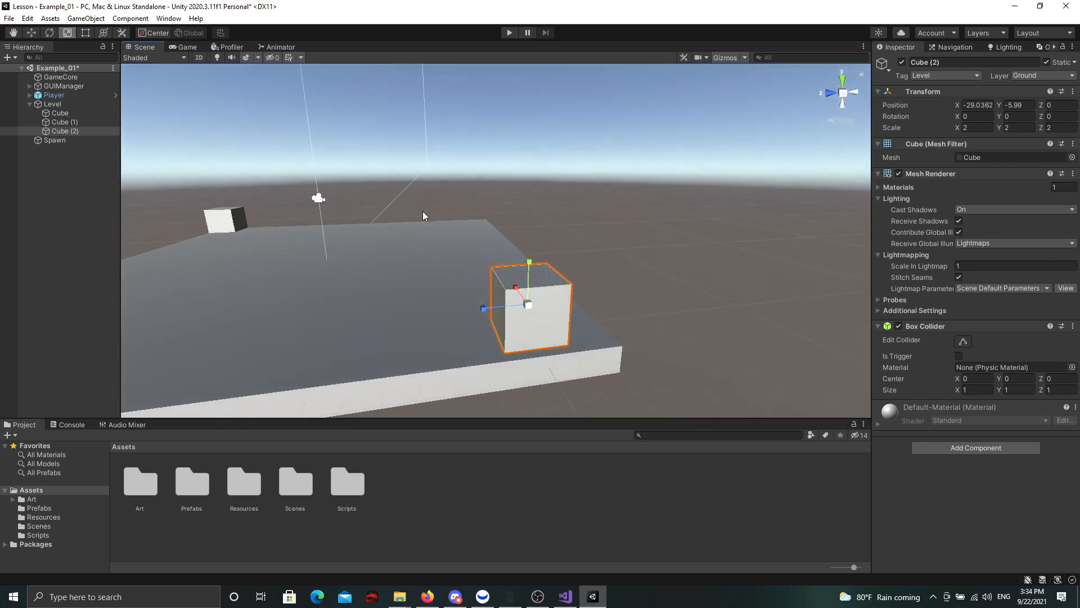
key("w")
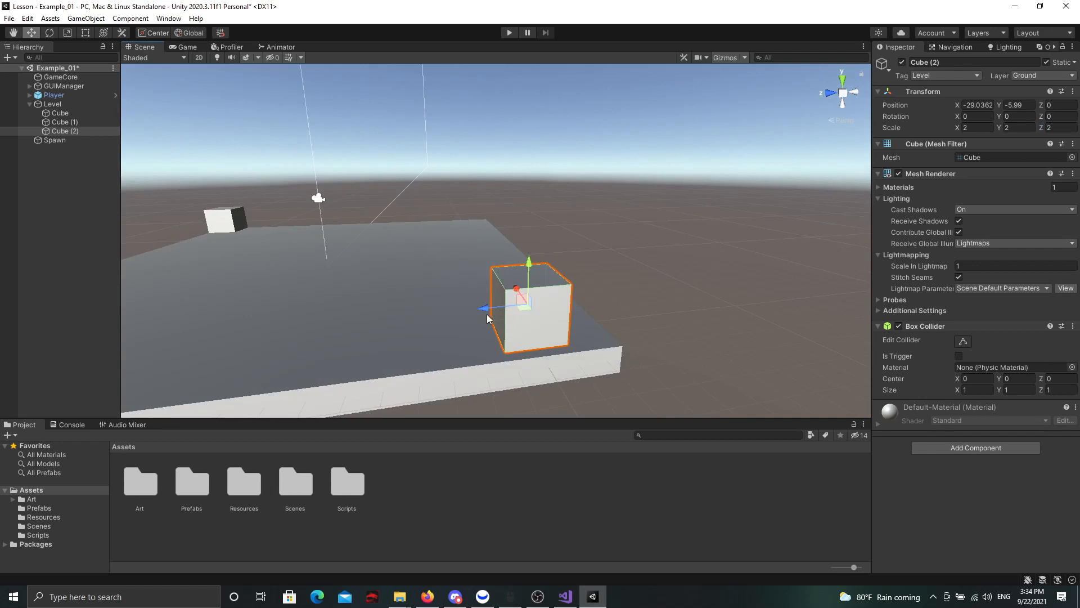
key("e")
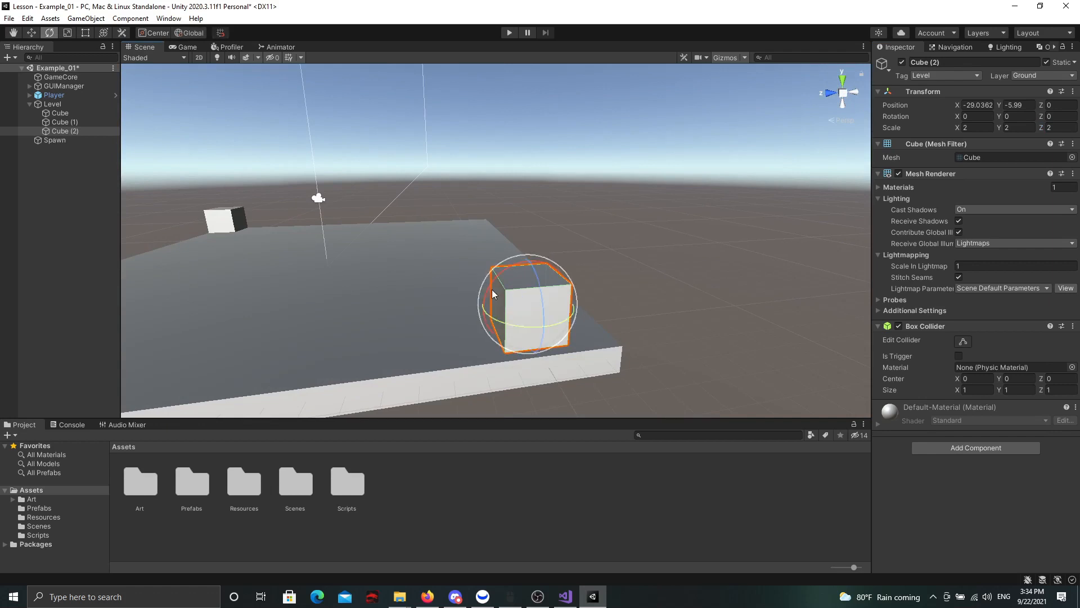
key("r")
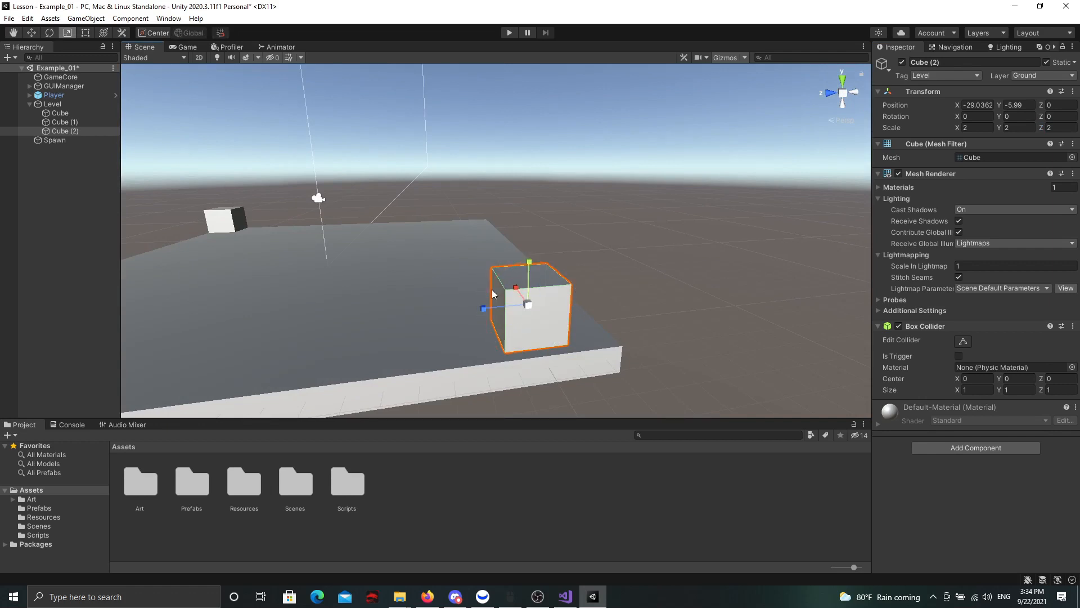
key("w")
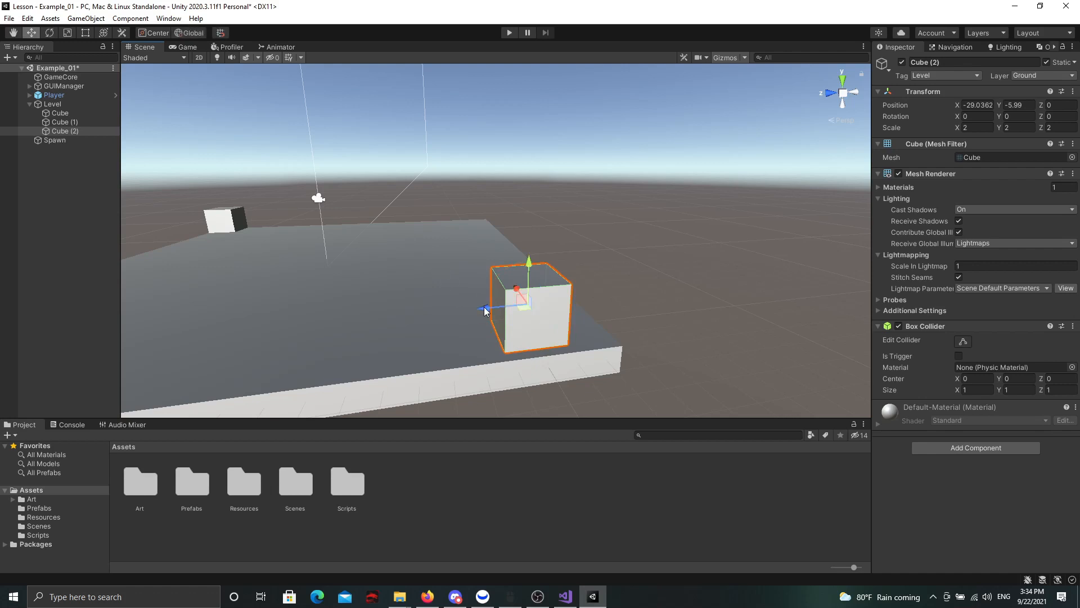
left_click_drag(484, 308, 434, 332)
Rotate Cube (2) to about -36.3 degrees around X and stretch its X scale to about 7.55
key("e")
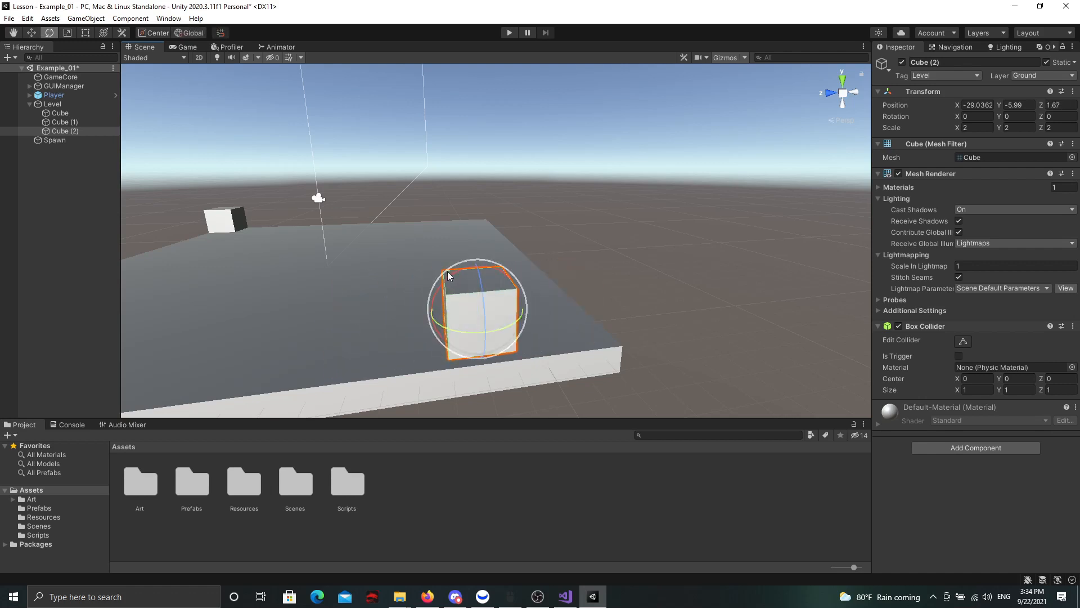
left_click_drag(447, 275, 532, 264)
key("r")
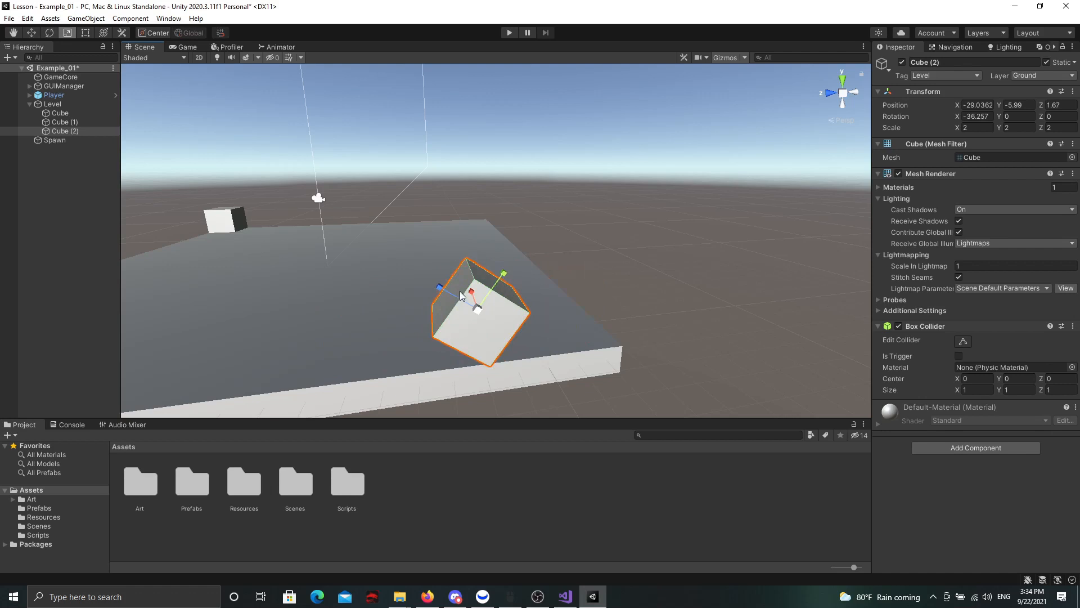
left_click_drag(471, 291, 395, 262)
key("w")
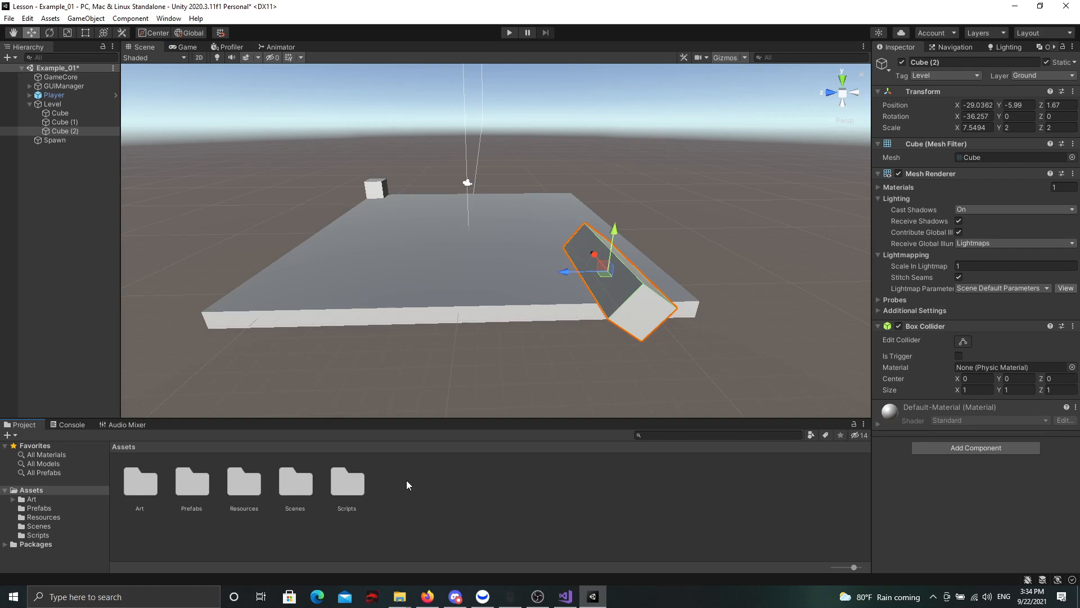
Look over the project's asset folders, view the contents of the Scripts folder, and return to Assets
left_click(135, 487)
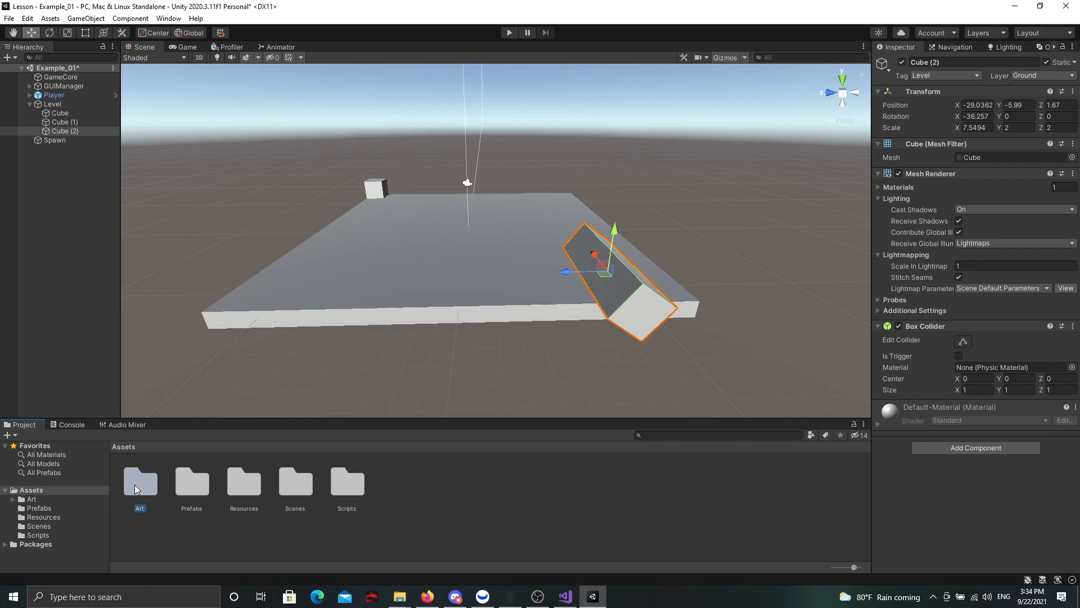
left_click(192, 486)
left_click(249, 488)
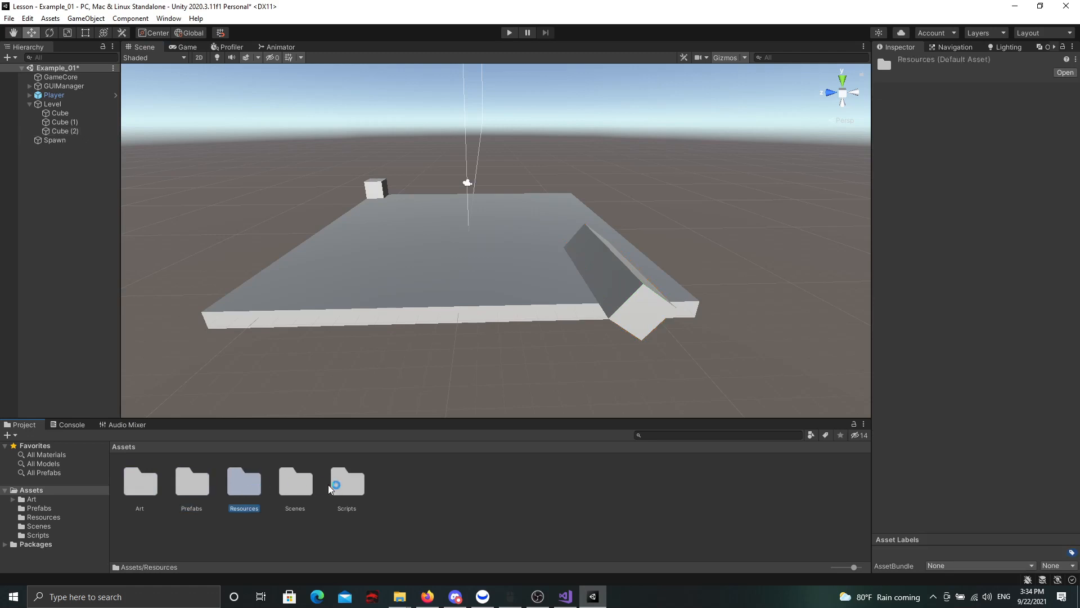
left_click(349, 485)
left_click(142, 482)
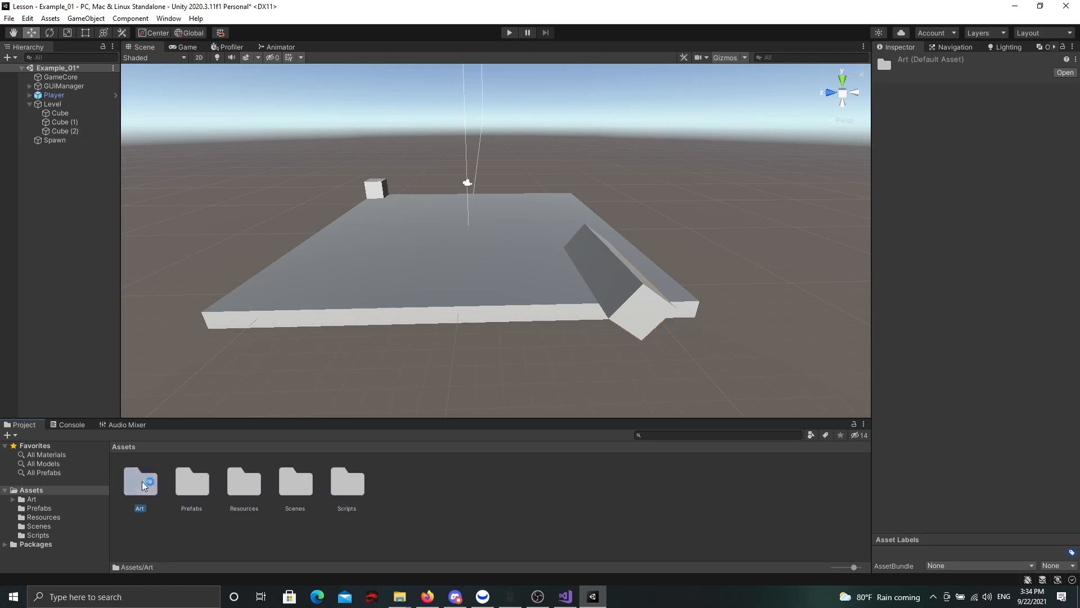
left_click(356, 485)
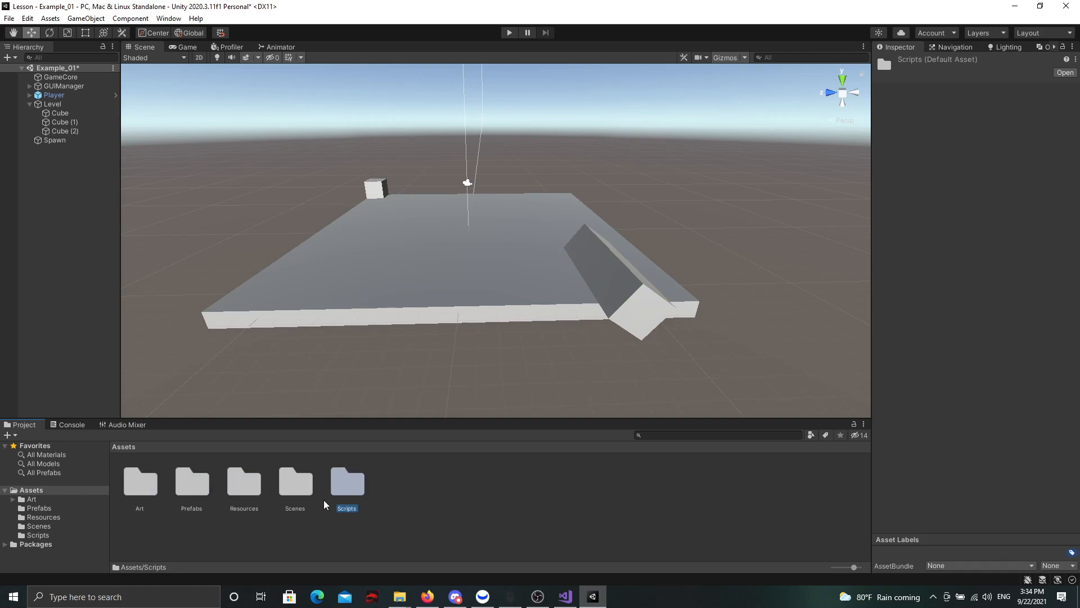
double_click(345, 484)
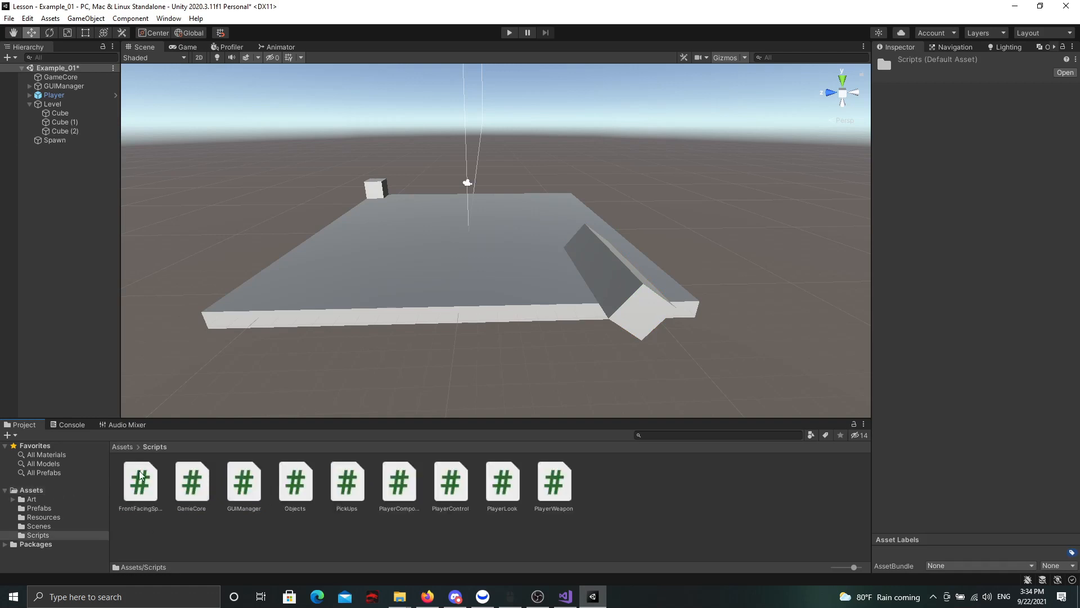
left_click(122, 446)
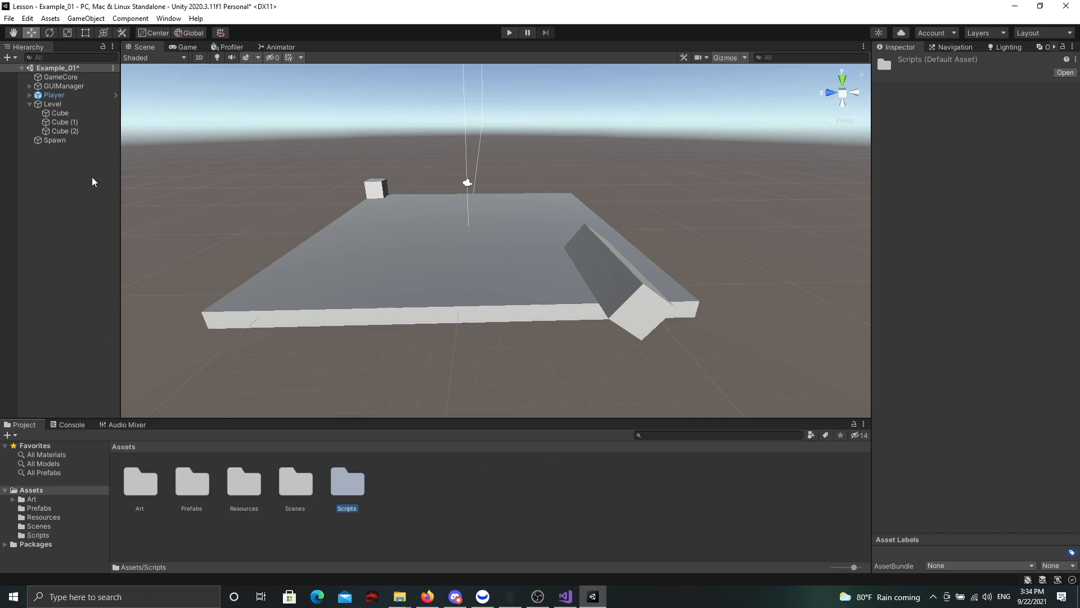
Select Cube (2) under the Level object in the scene hierarchy
left_click(25, 47)
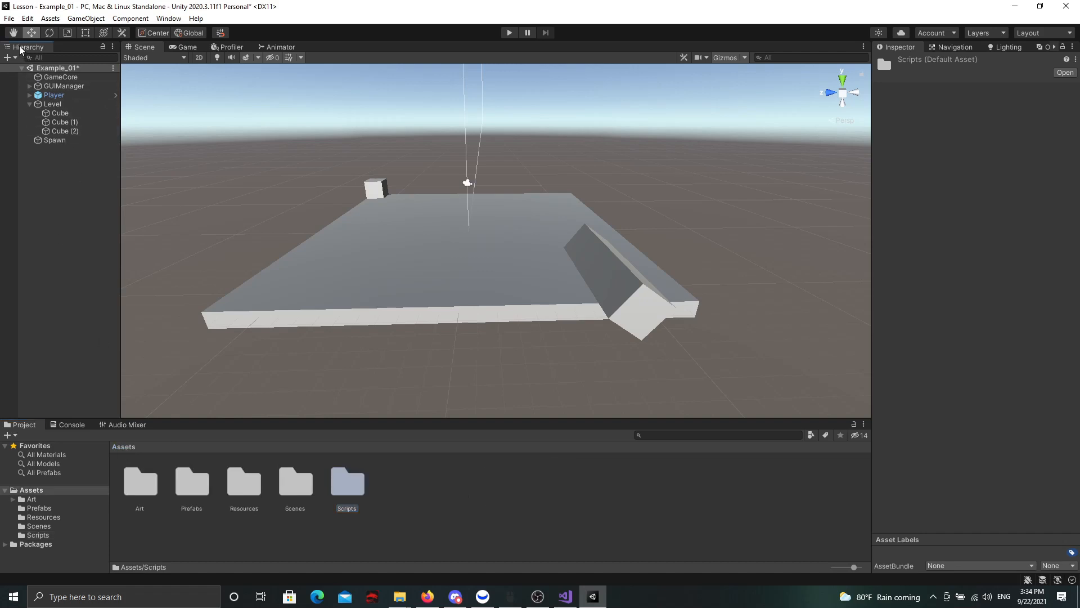
left_click(60, 131)
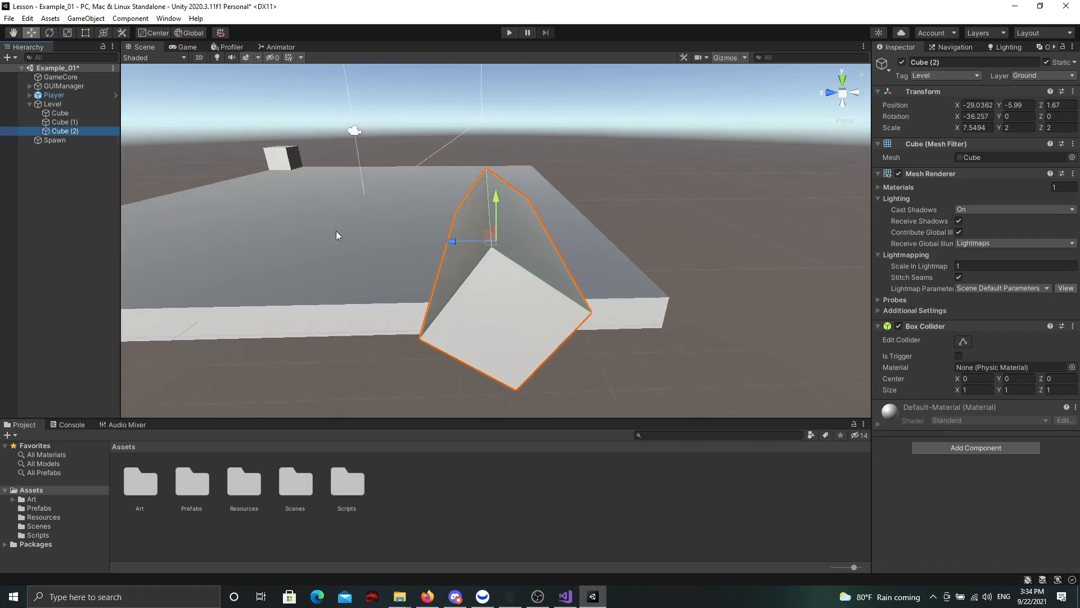
Select Cube (2) in the scene hierarchy, followed by its parent Level object
left_click_drag(475, 259, 628, 234, "alt")
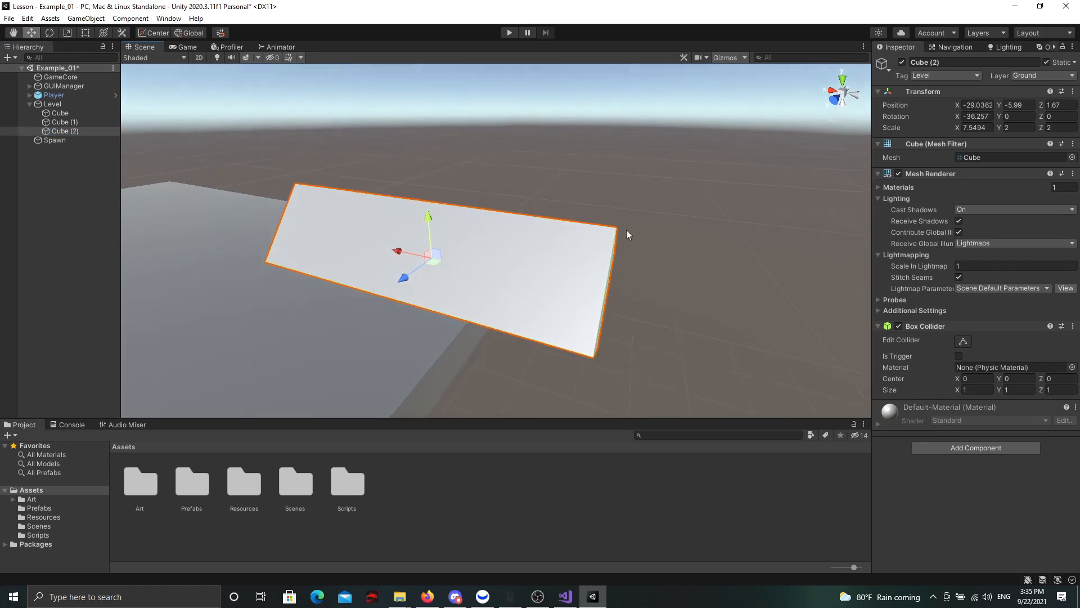
left_click(76, 131)
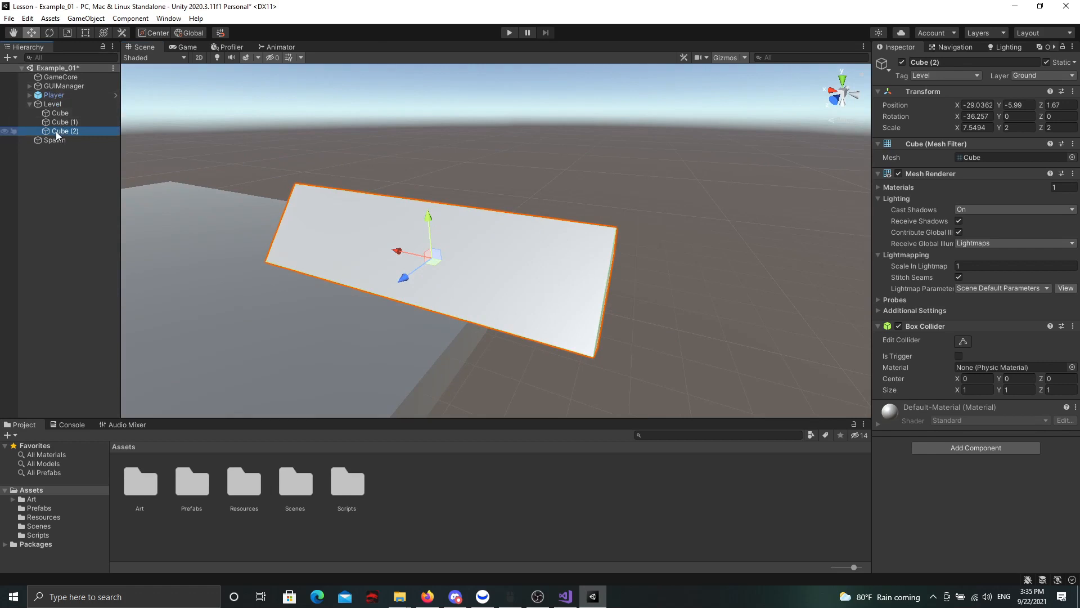
left_click(50, 103)
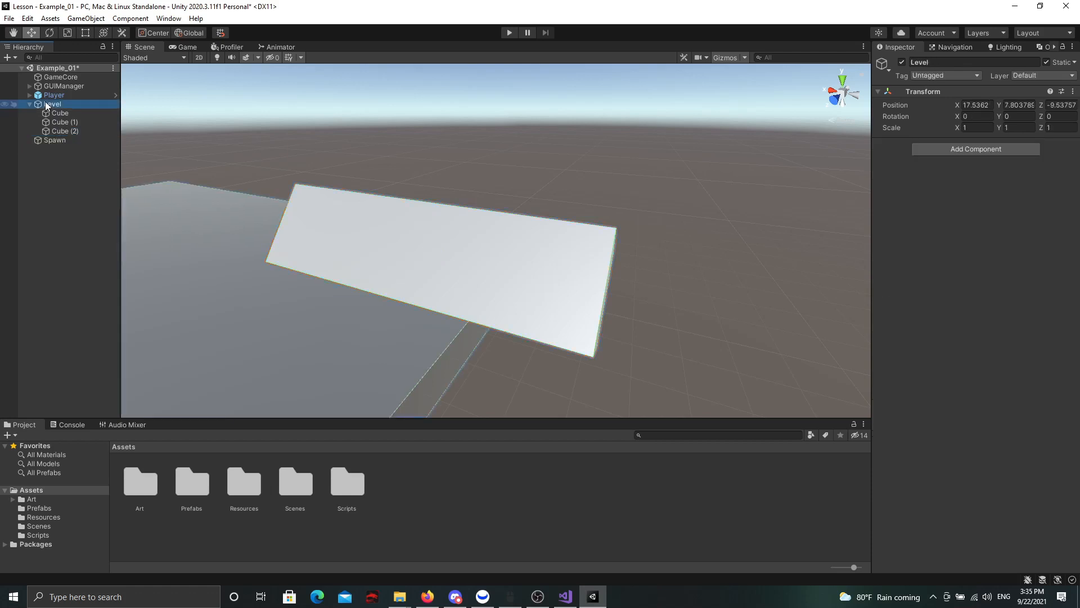
right_click_drag(334, 176, 400, 193)
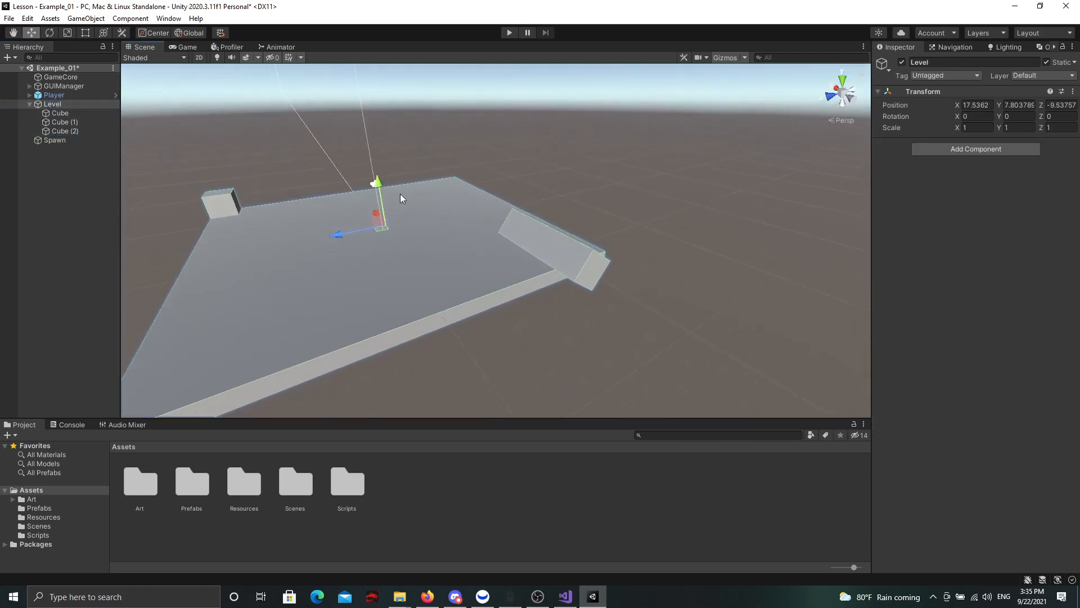
Try moving the whole Level object and Cube (2) on its own, and undo both moves
left_click_drag(384, 230, 398, 209)
left_click(66, 130)
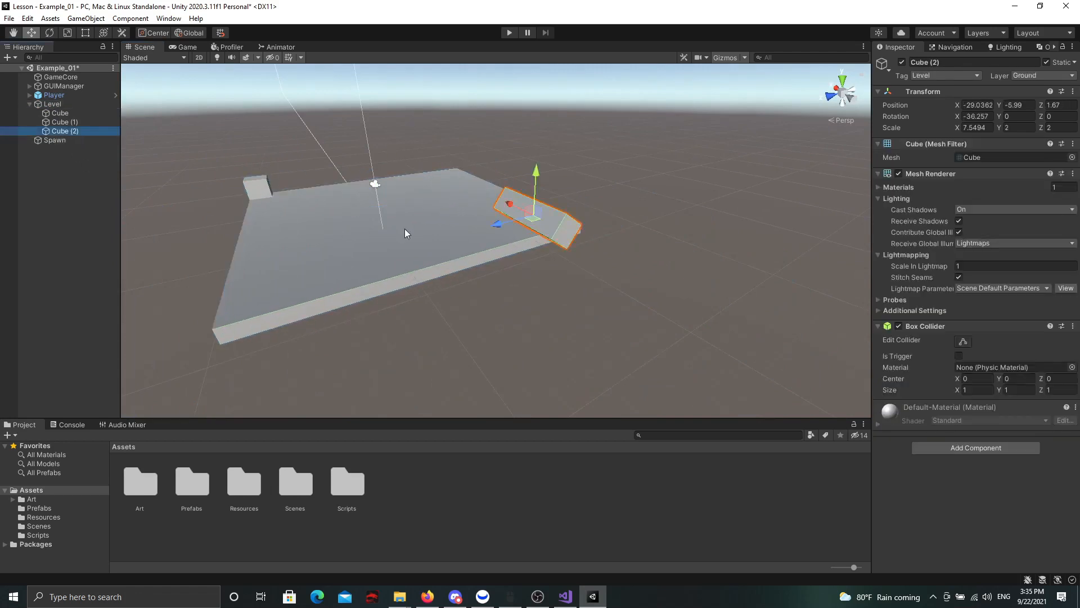
mouse_move(531, 221)
left_mouse_down()
mouse_move(434, 217)
mouse_move(534, 241)
left_mouse_up()
key("ctrl+z")
key("ctrl+z")
key("ctrl+z")
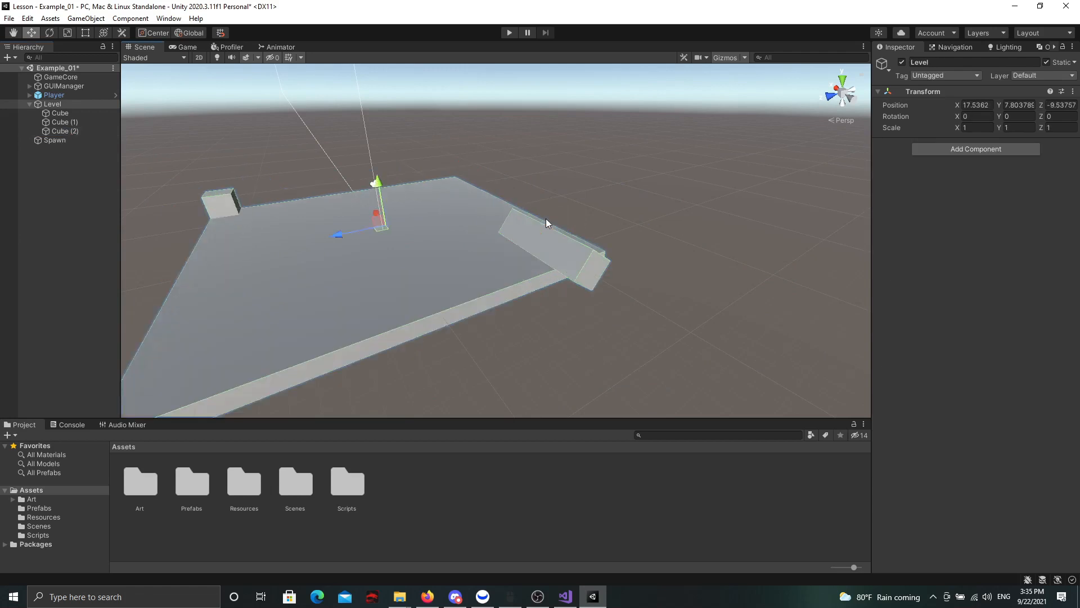
Select the Player object in the scene hierarchy and bring it into closer view
right_click_drag(345, 177, 271, 172)
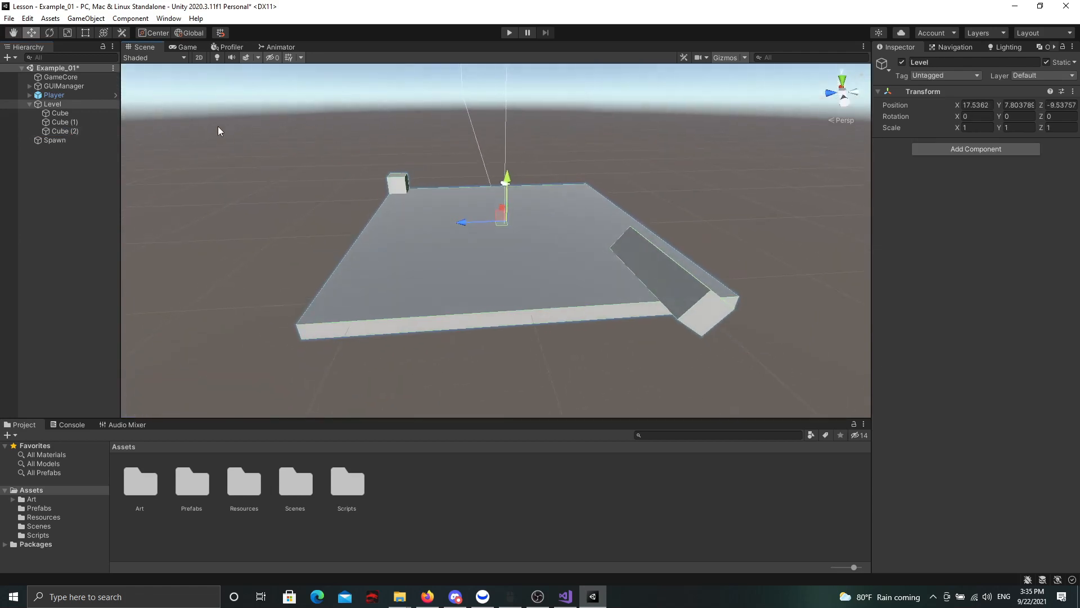
left_click(54, 95)
mouse_move(433, 137)
right_mouse_down()
mouse_move(417, 130)
mouse_move(428, 133)
right_mouse_up()
key("e")
key("s")
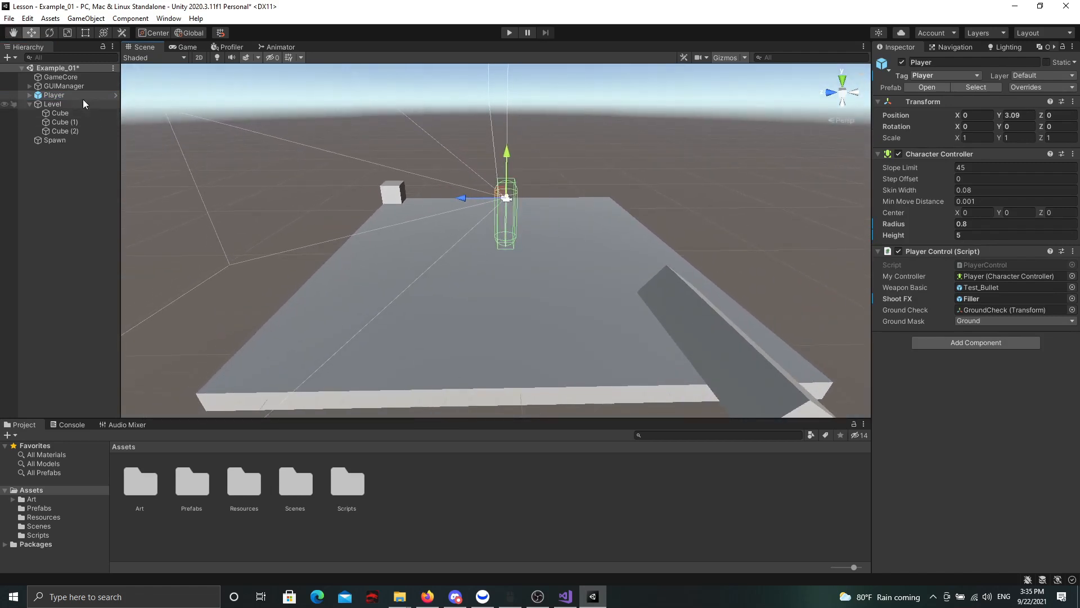
Play-test the scene by walking and jumping around the platform and off its edge, and stop play mode
left_click(508, 33)
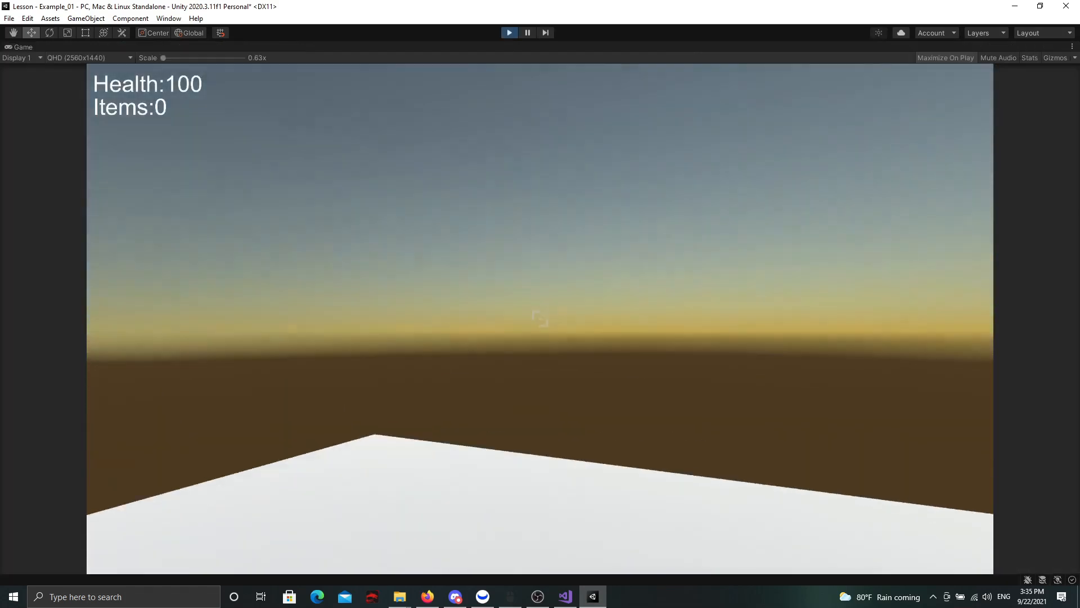
key("w")
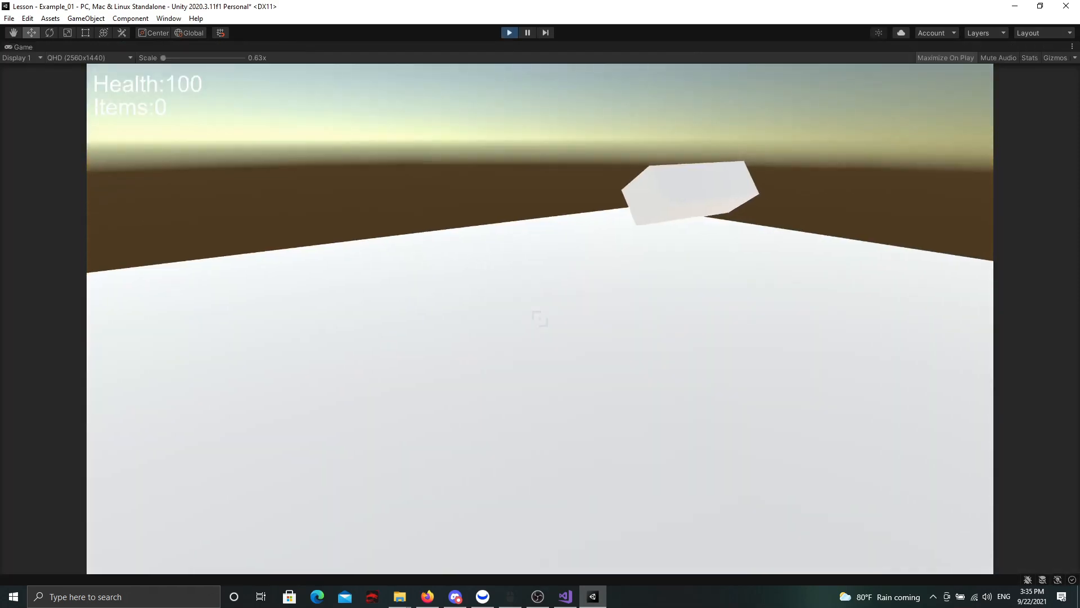
key("w")
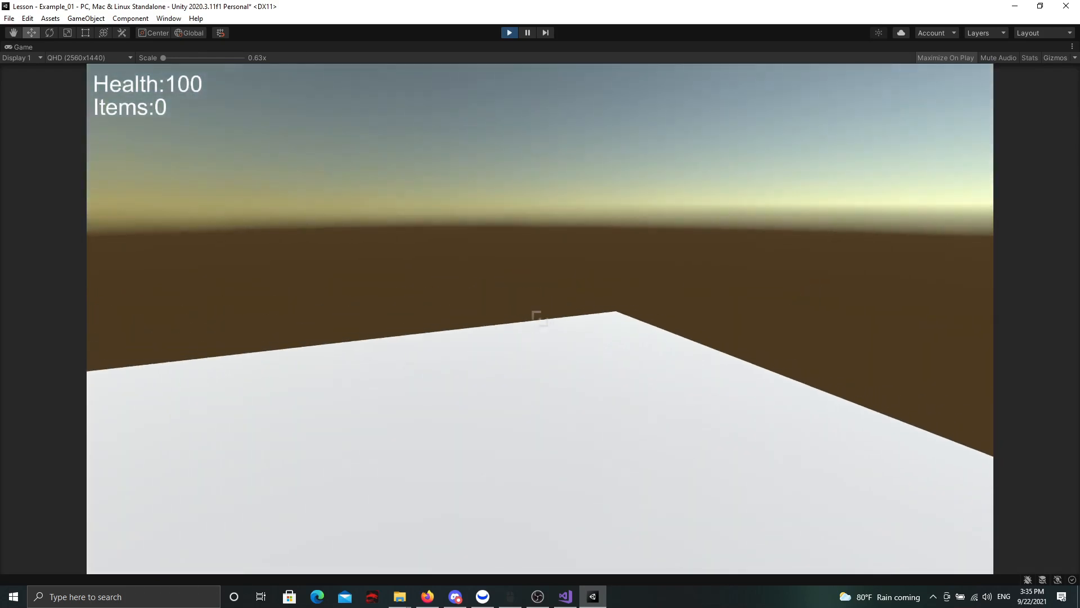
key("w")
key("space")
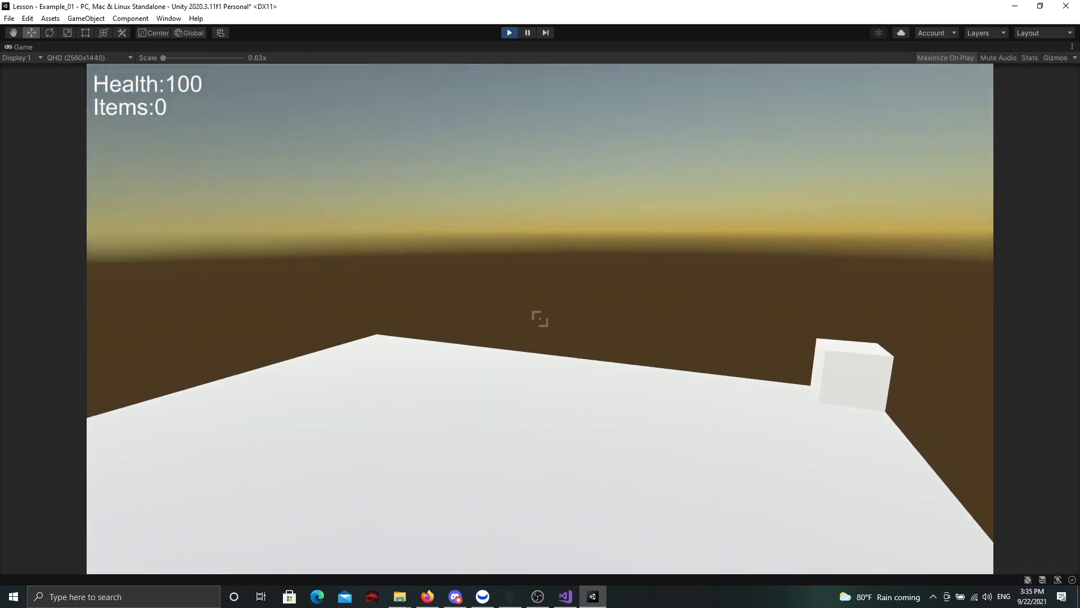
key("w")
key("space")
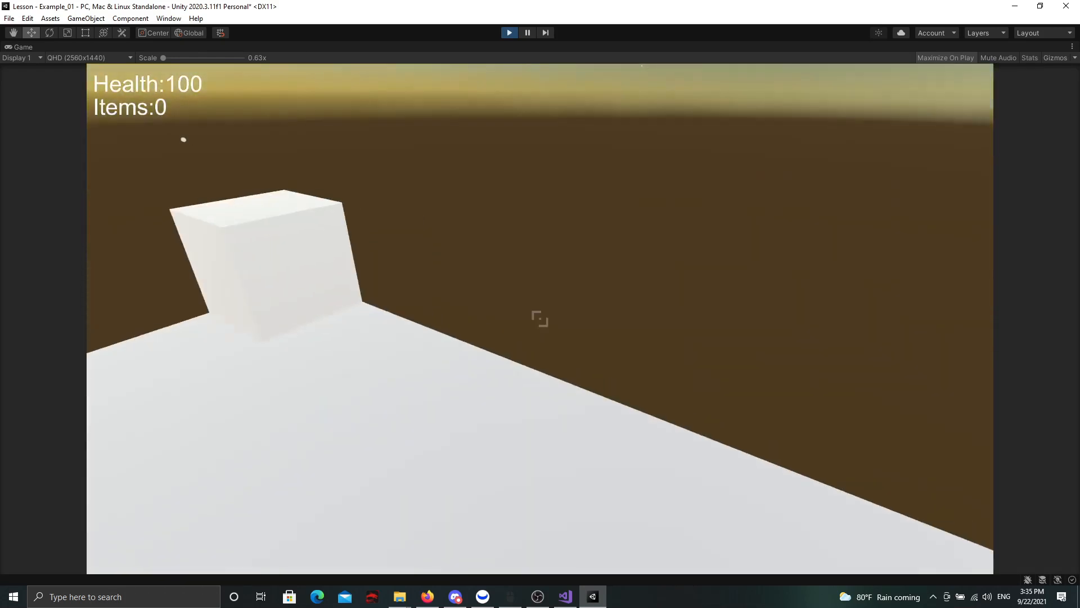
key("w")
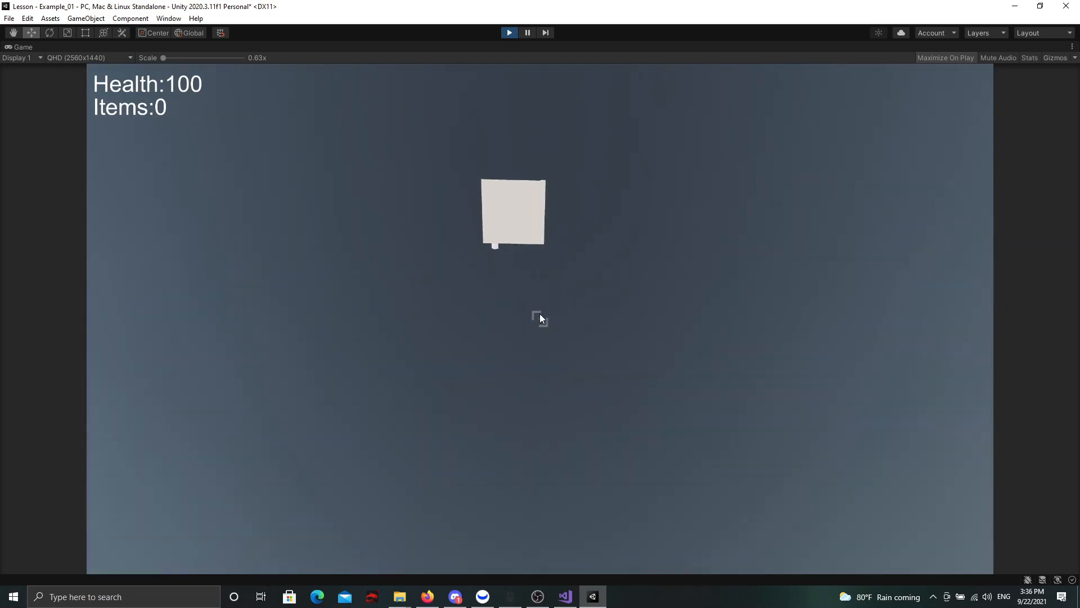
left_click(508, 34)
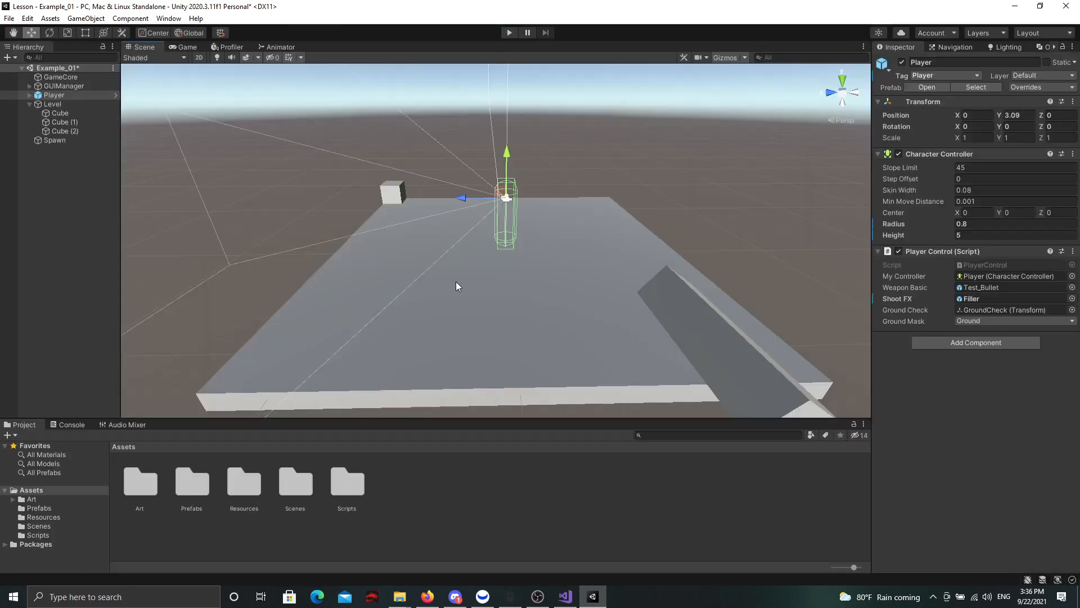
Select Cube (2) in the scene and move it horizontally onto the platform, to about X -26.09 and Z 3.35
key("f")
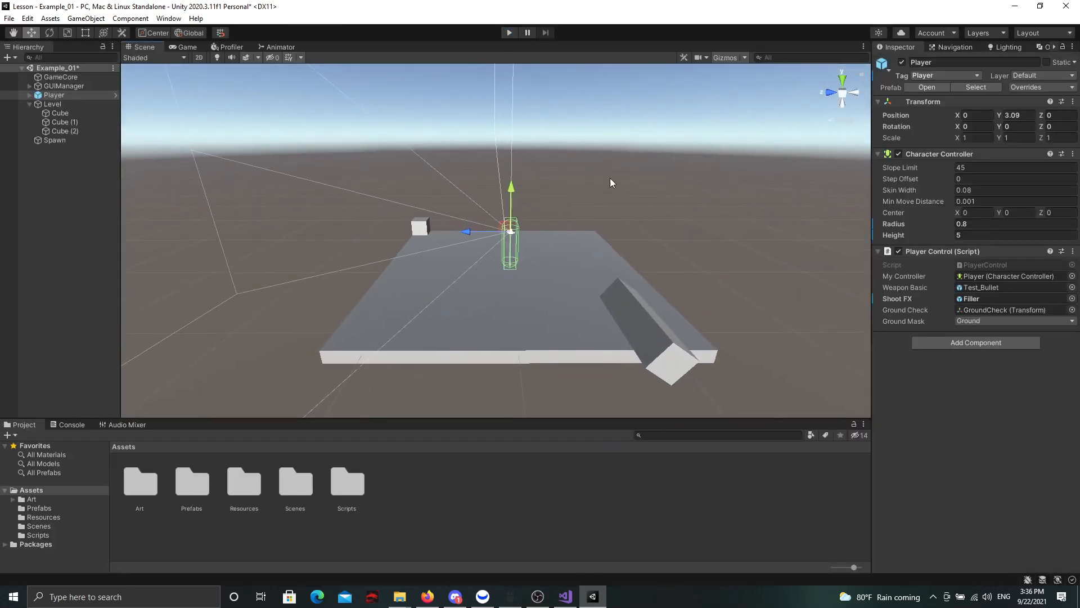
left_click(609, 182)
left_click_drag(463, 292, 594, 294, "alt")
left_click(594, 294)
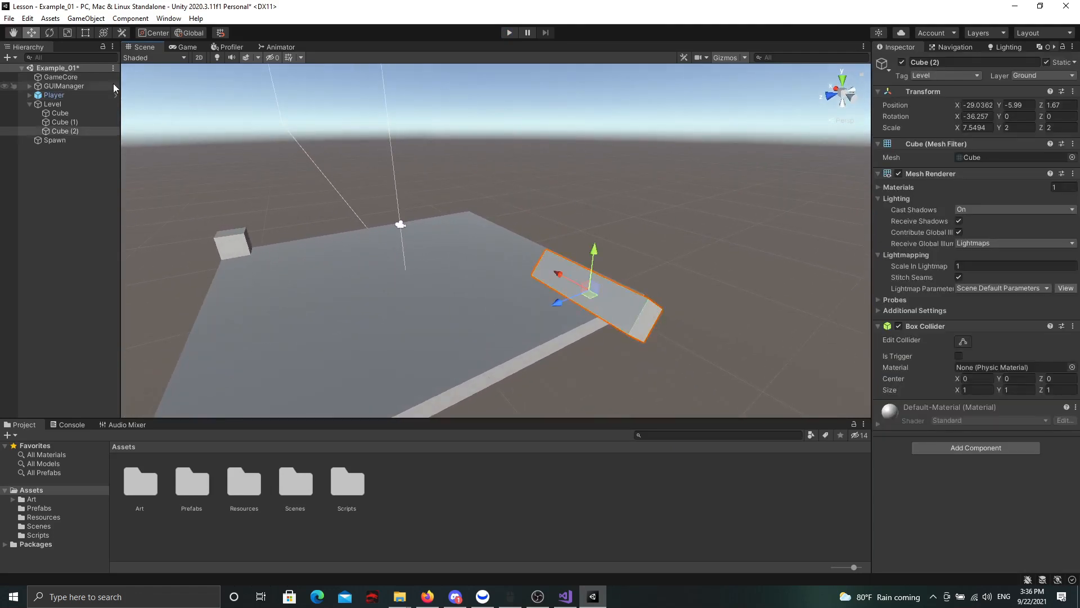
left_click(49, 33)
left_click(31, 33)
left_click_drag(591, 304, 525, 277)
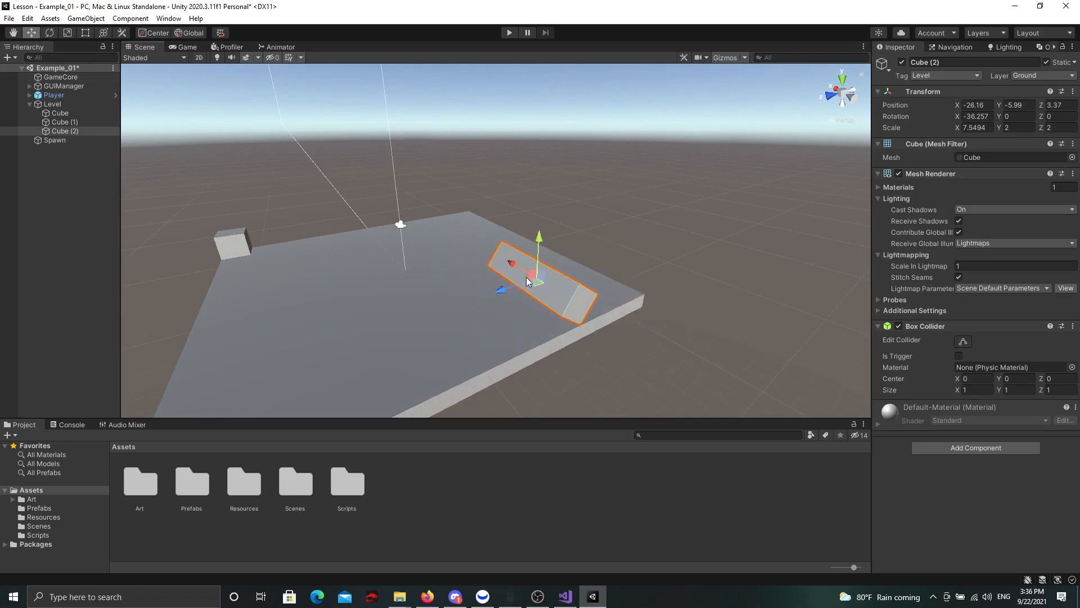
right_click_drag(525, 276, 498, 242)
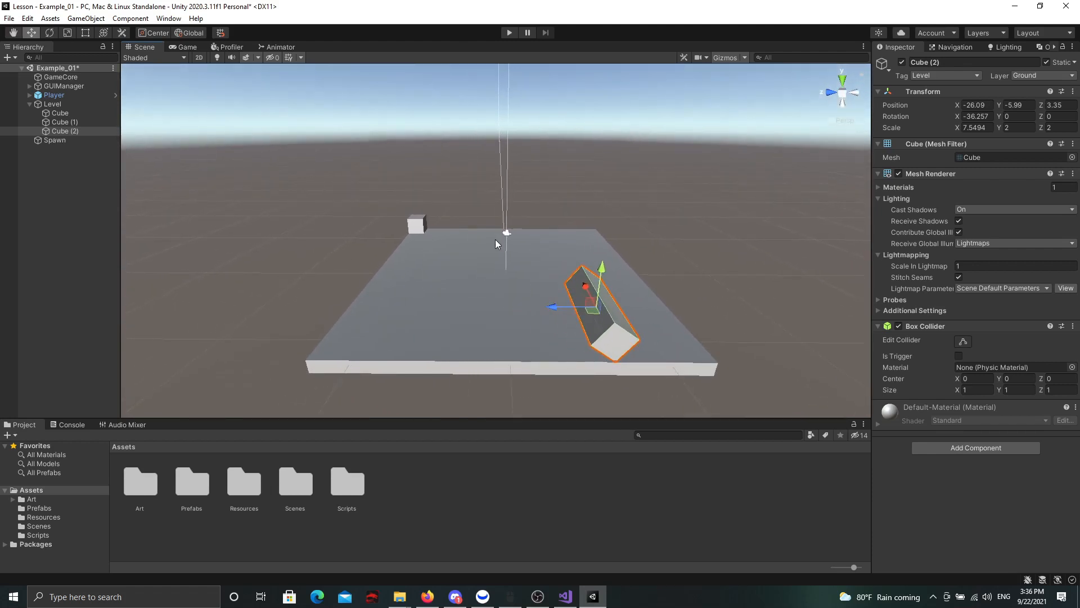